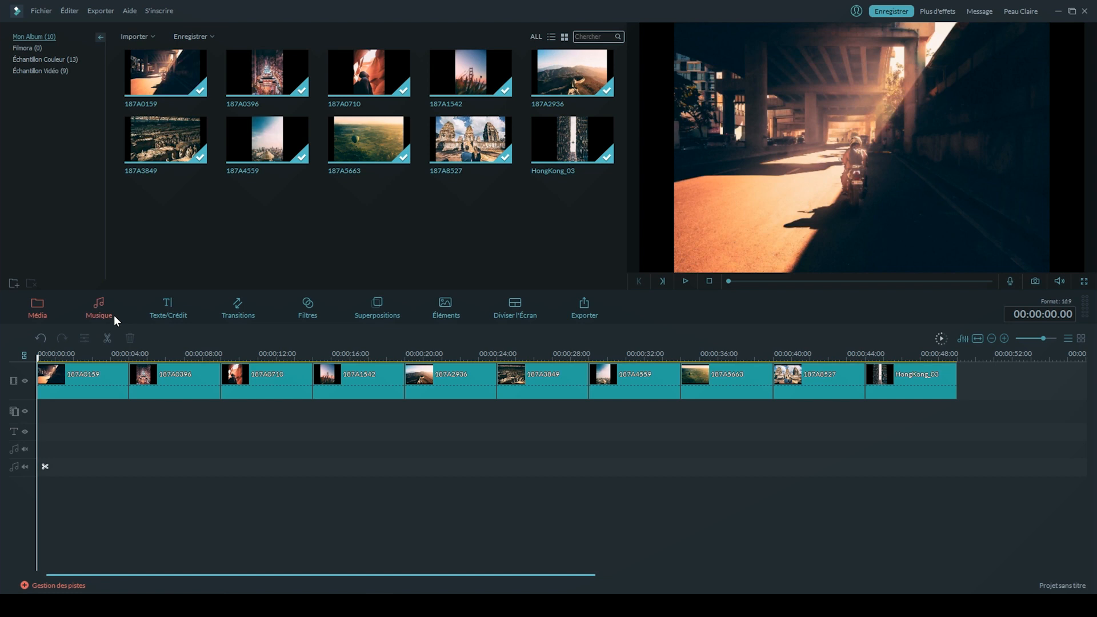
# Step: Add the Rock Electronique track "Living Pulse - Midnight Train" to the first audio track at the start of the timeline
pyautogui.click(114, 315)
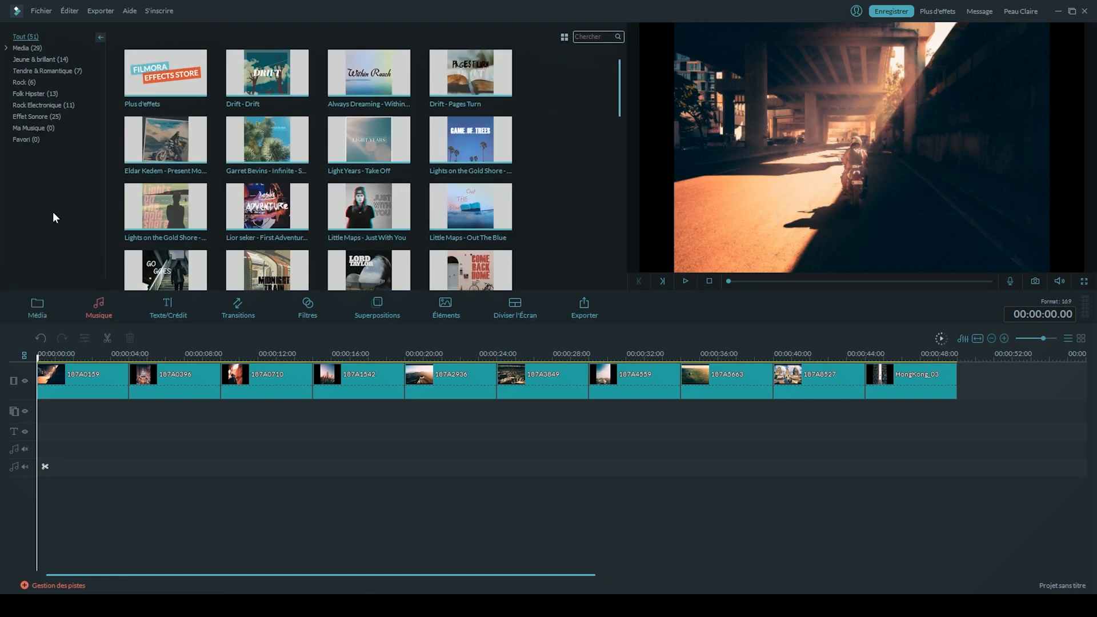
pyautogui.click(72, 104)
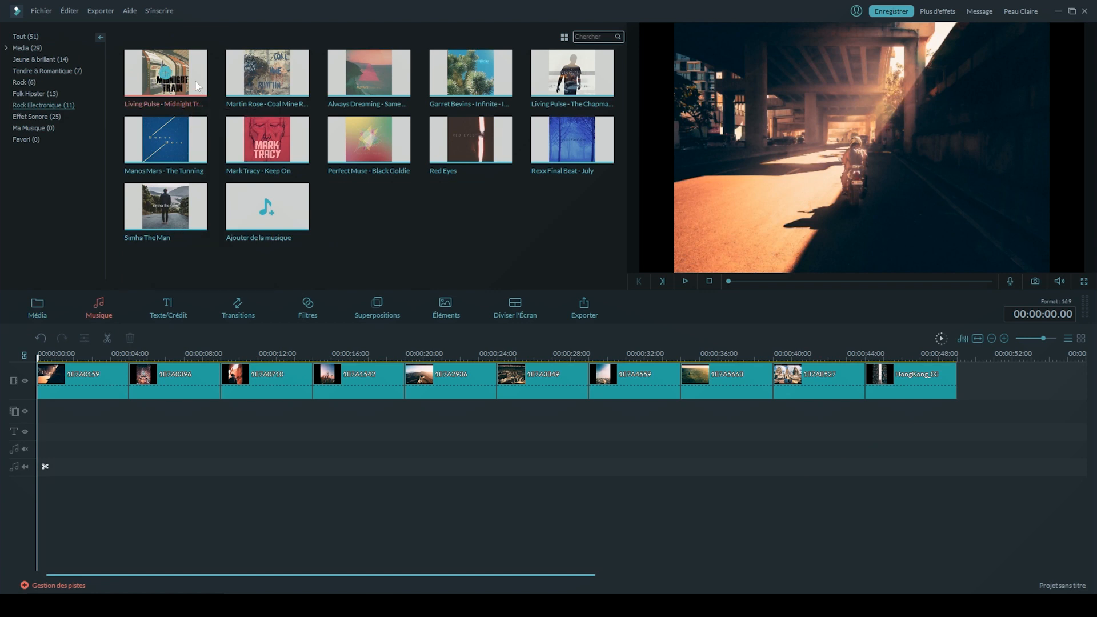
pyautogui.moveTo(195, 80); pyautogui.dragTo(97, 449)
# Step: Trim the end of the "Living Pulse - Midnight Train" audio to 50 seconds, matching the end of the photo sequence
pyautogui.moveTo(981, 360); pyautogui.dragTo(375, 359)
pyautogui.moveTo(836, 453); pyautogui.dragTo(121, 369)
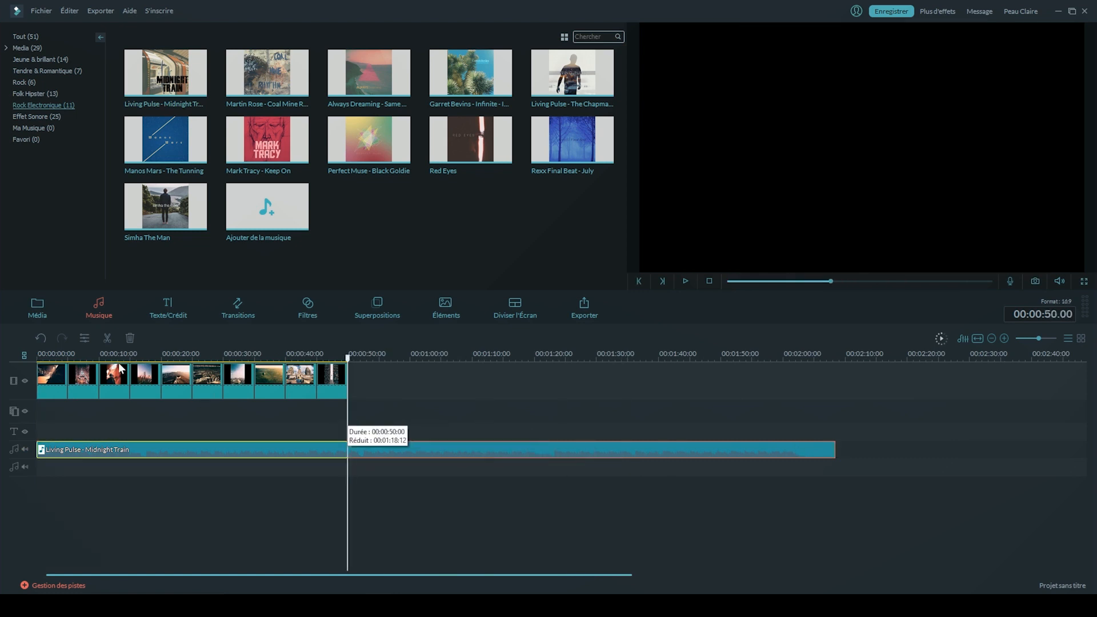
pyautogui.moveTo(188, 359); pyautogui.dragTo(242, 361)
pyautogui.moveTo(249, 574); pyautogui.dragTo(400, 574)
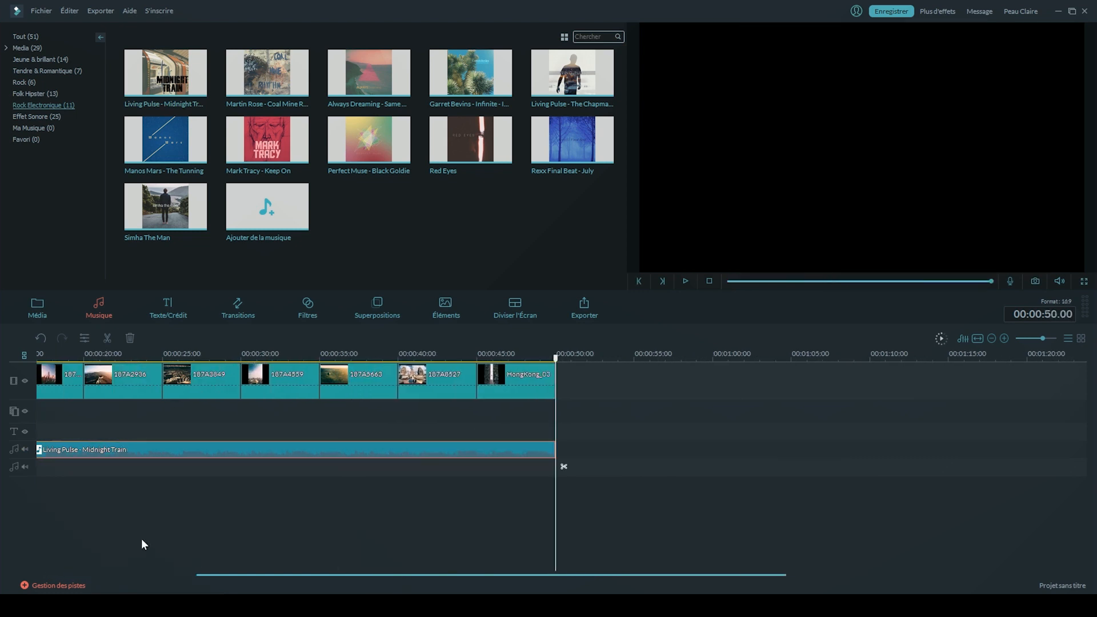
pyautogui.hscroll(-5, 141, 541)
pyautogui.click(74, 359)
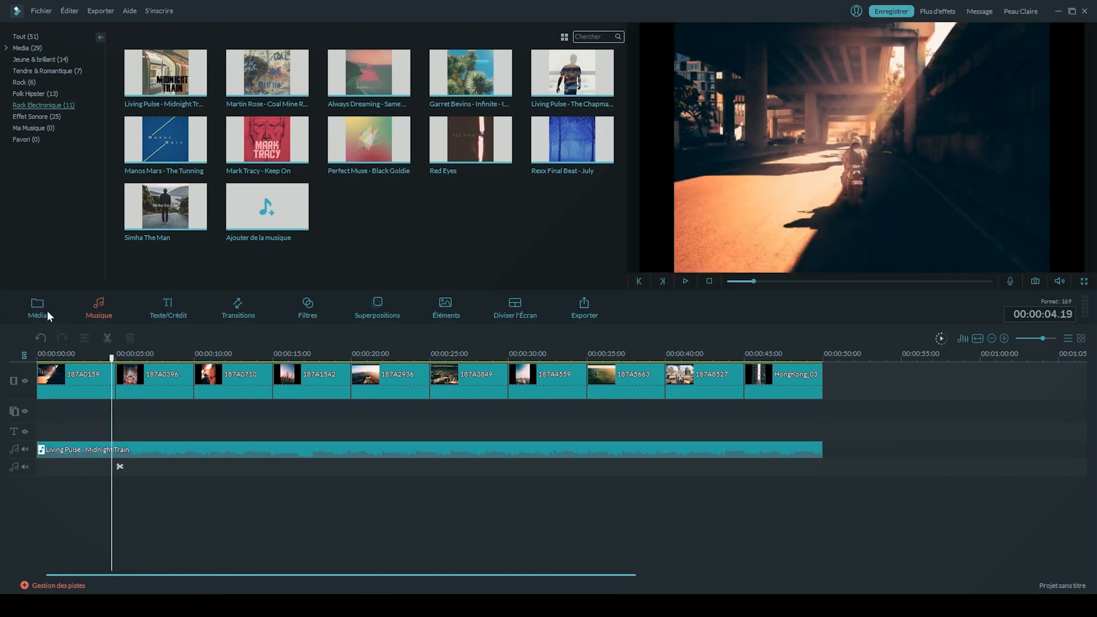
# Step: Insert the Black colour sample before photo 187A0159 at the start of the video track
pyautogui.click(47, 310)
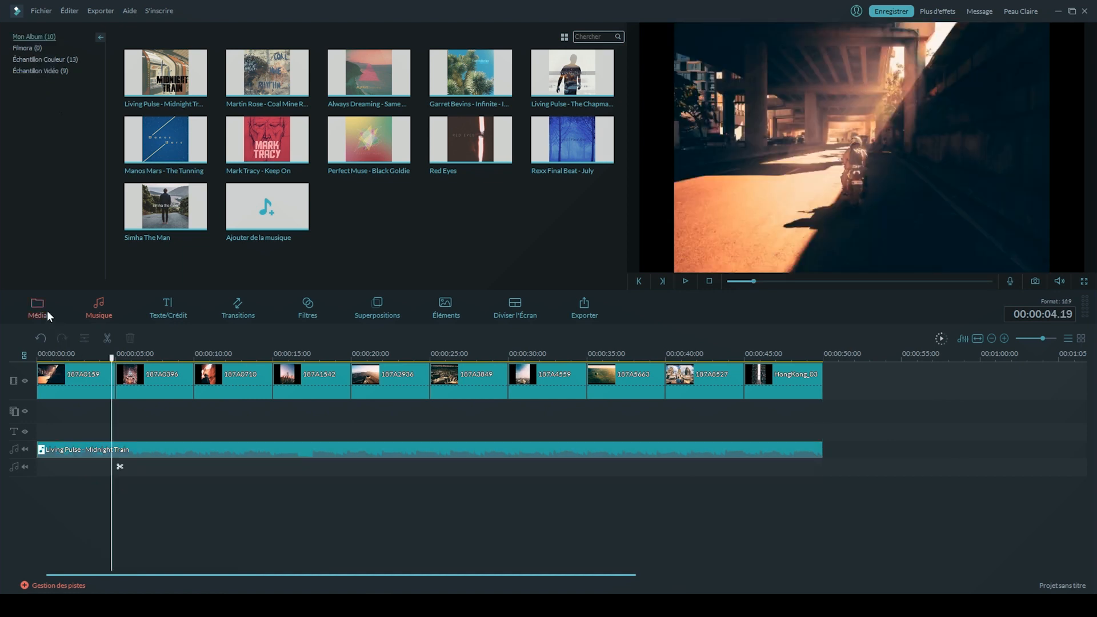
pyautogui.click(77, 59)
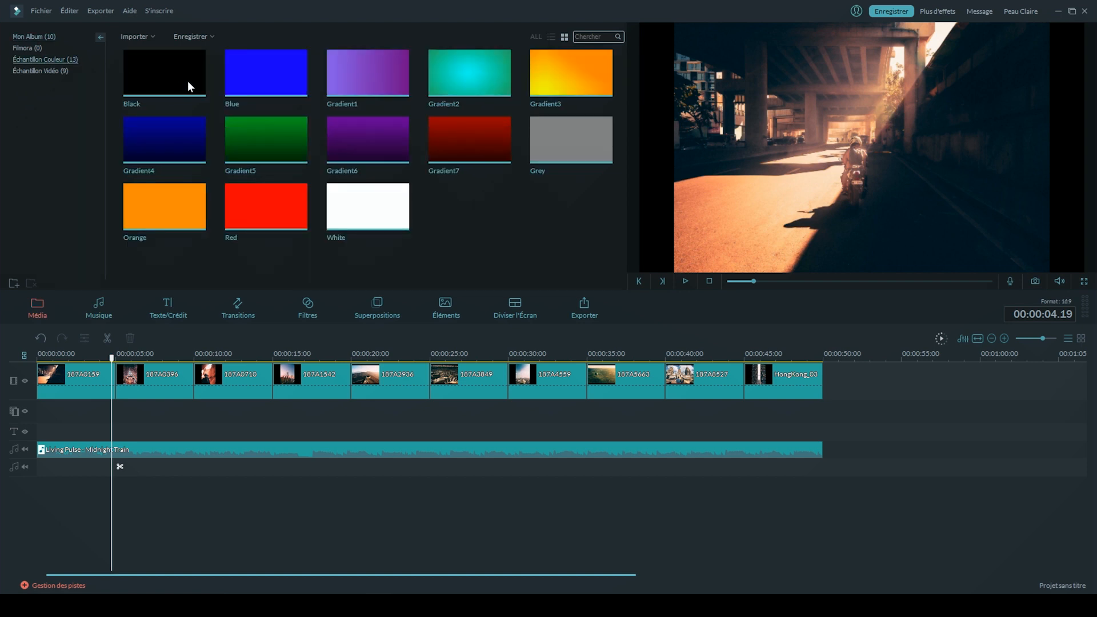
pyautogui.moveTo(187, 80); pyautogui.dragTo(46, 386)
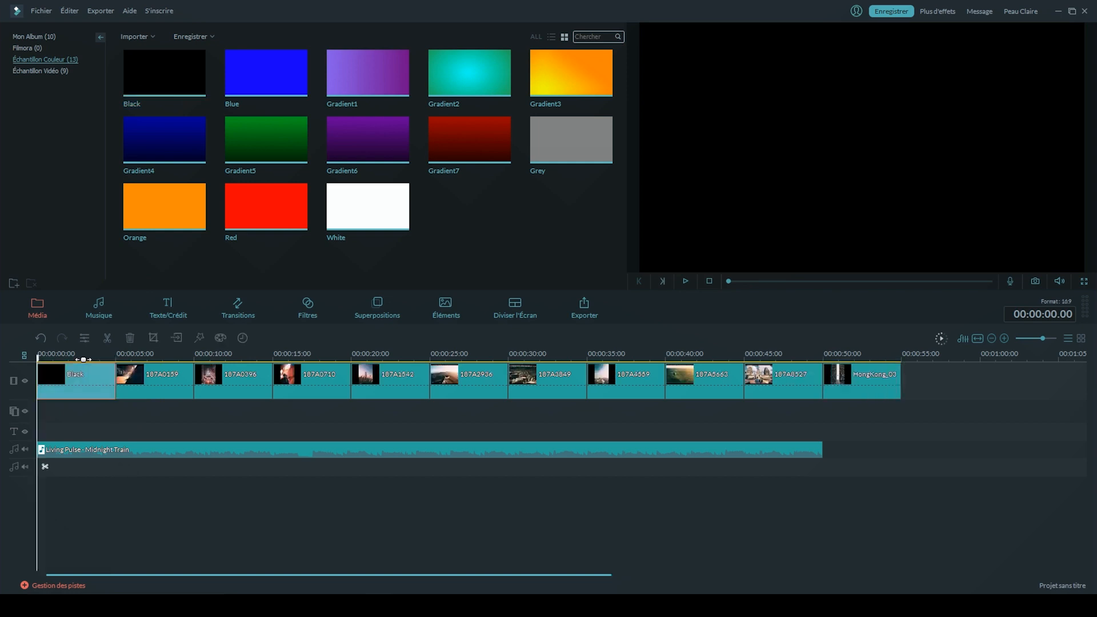
# Step: Play back the cut from the black clip to photo 187A0159
pyautogui.click(90, 357)
pyautogui.press('space')
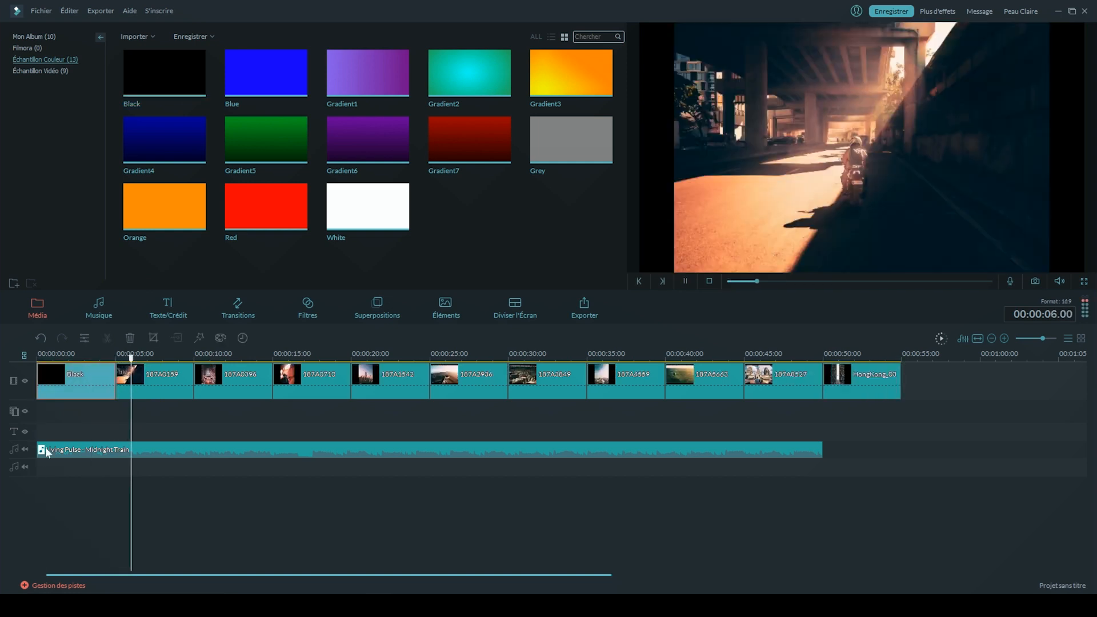
pyautogui.press('space')
pyautogui.click(205, 413)
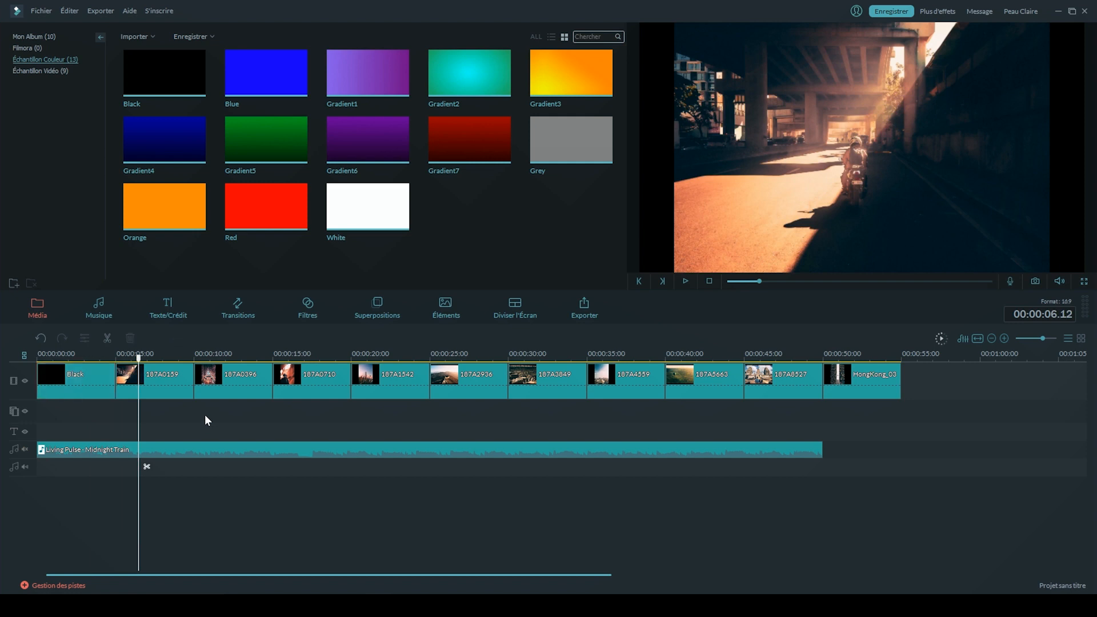
# Step: Add the basic Dissolve transition between the black clip and photo 187A0159
pyautogui.moveTo(117, 358); pyautogui.dragTo(100, 359)
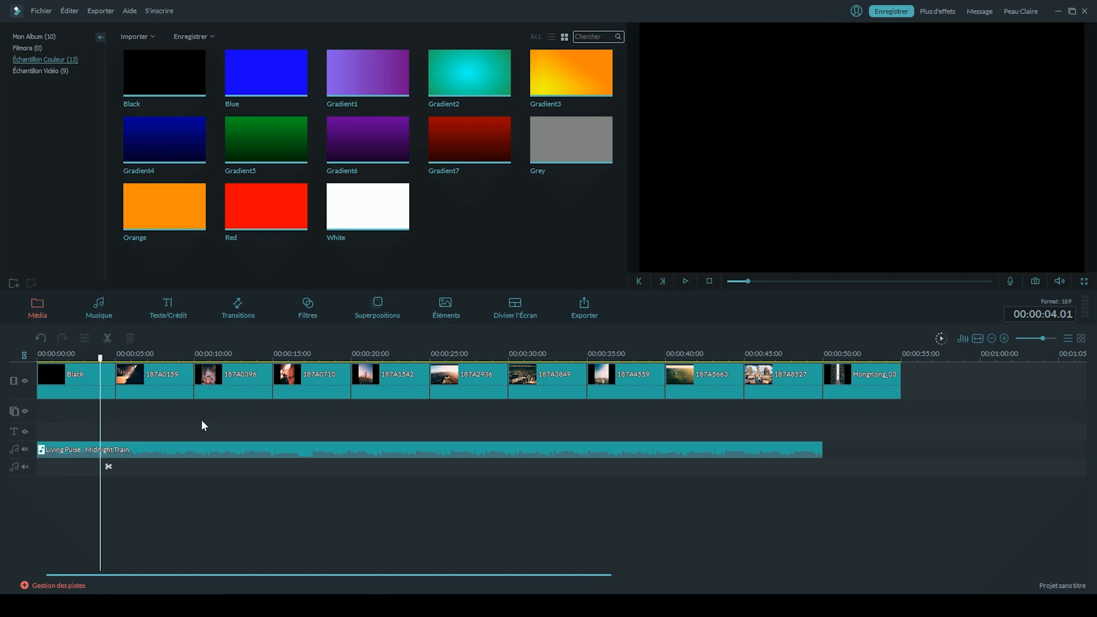
pyautogui.click(248, 307)
pyautogui.click(30, 106)
pyautogui.moveTo(237, 77); pyautogui.dragTo(114, 375)
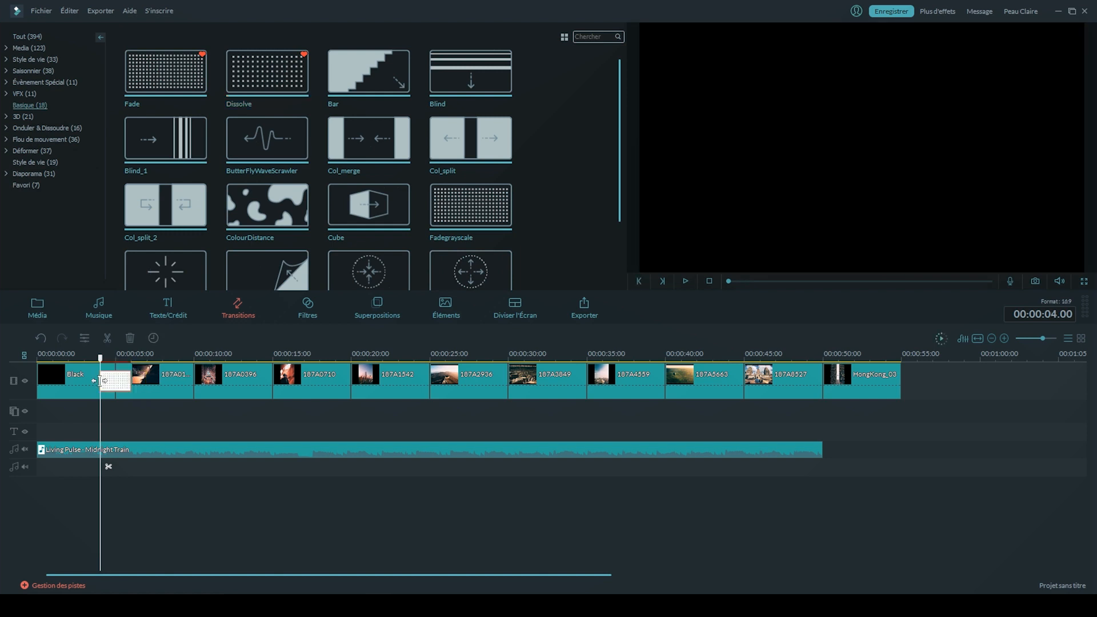
# Step: Preview the opening transition and shorten the black clip to about 3 seconds
pyautogui.press('space')
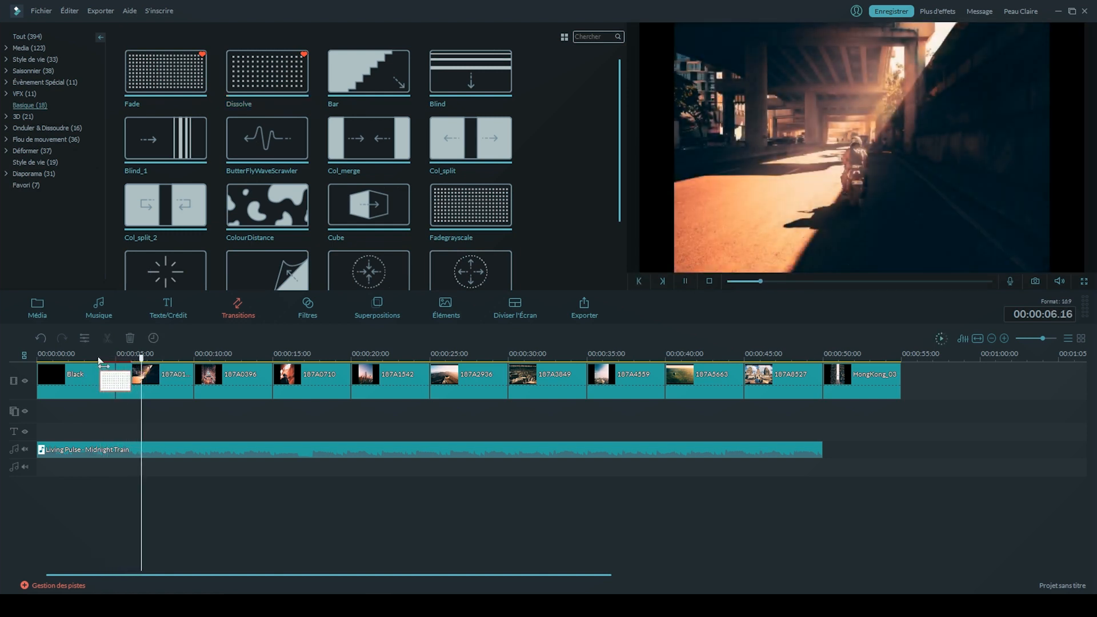
pyautogui.press('space')
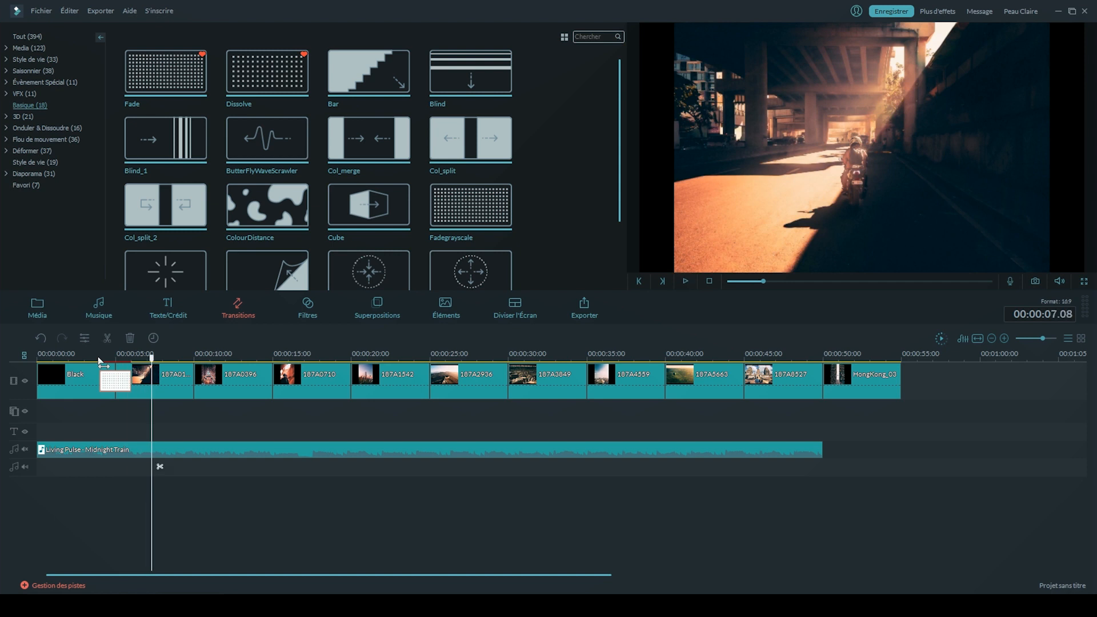
pyautogui.click(47, 387)
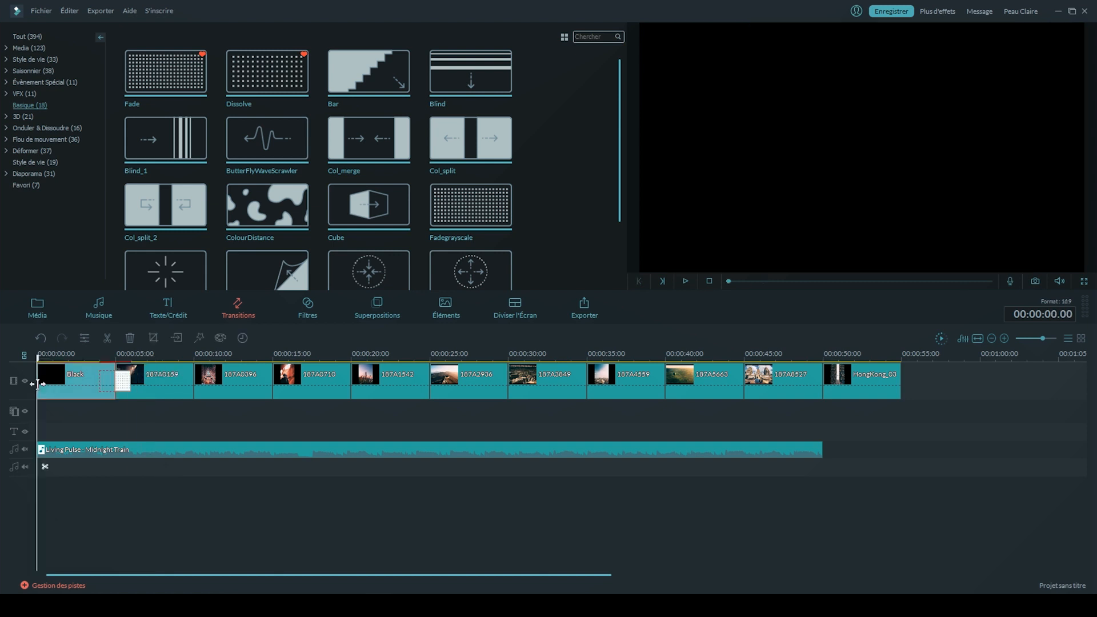
pyautogui.moveTo(58, 387); pyautogui.dragTo(70, 388)
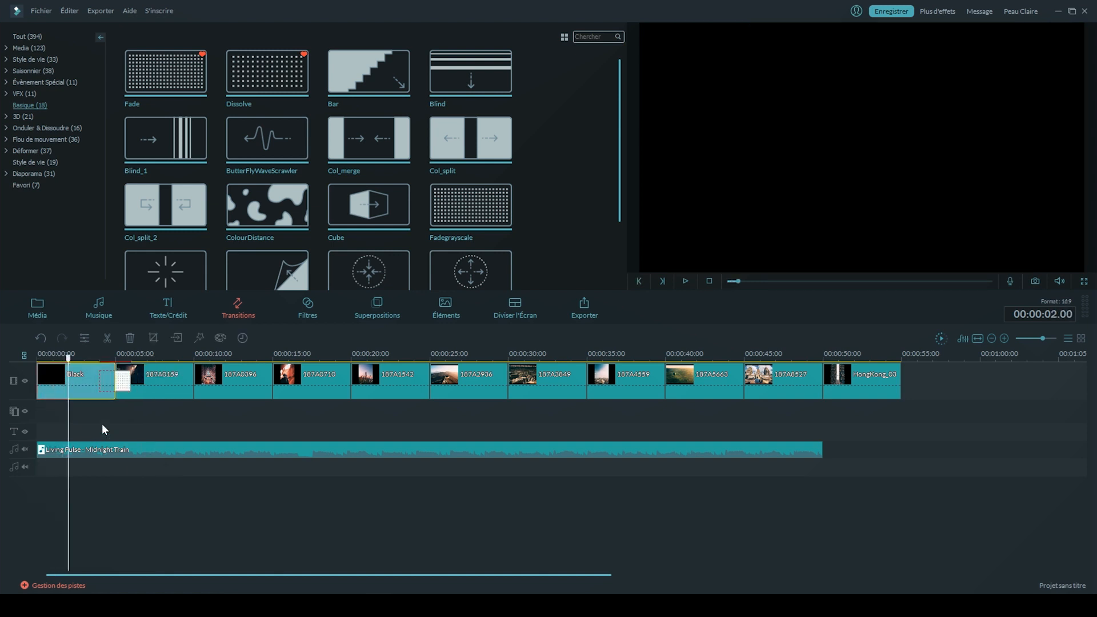
# Step: Apply a fade-in and a fade-out of similar length to the "Living Pulse - Midnight Train" audio clip
pyautogui.doubleClick(164, 450)
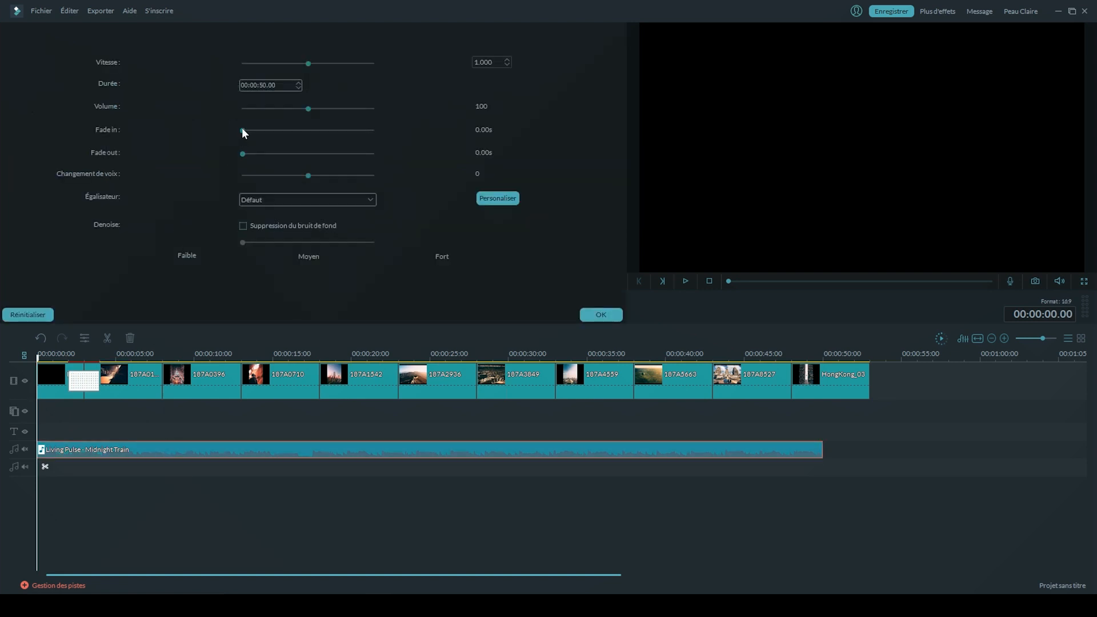
pyautogui.click(295, 130)
pyautogui.moveTo(294, 131); pyautogui.dragTo(295, 131)
pyautogui.moveTo(242, 154); pyautogui.dragTo(294, 155)
pyautogui.click(582, 314)
# Step: Add the Basic Blur background filter from the timeline start and extend it to the end of the photos at 53 seconds
pyautogui.click(131, 382)
pyautogui.click(304, 319)
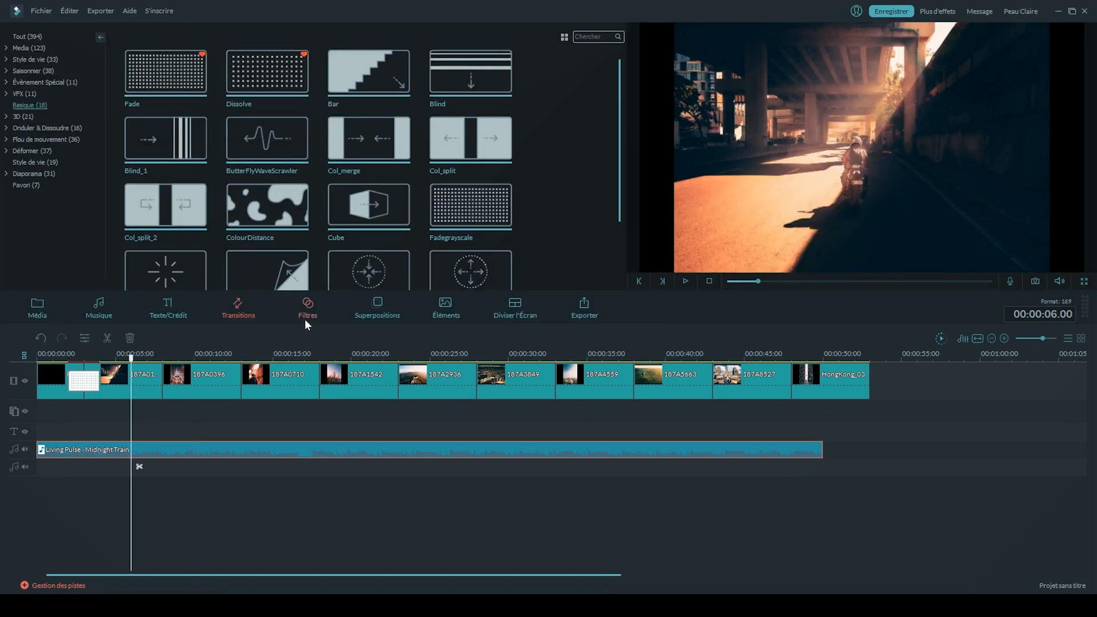
pyautogui.click(73, 128)
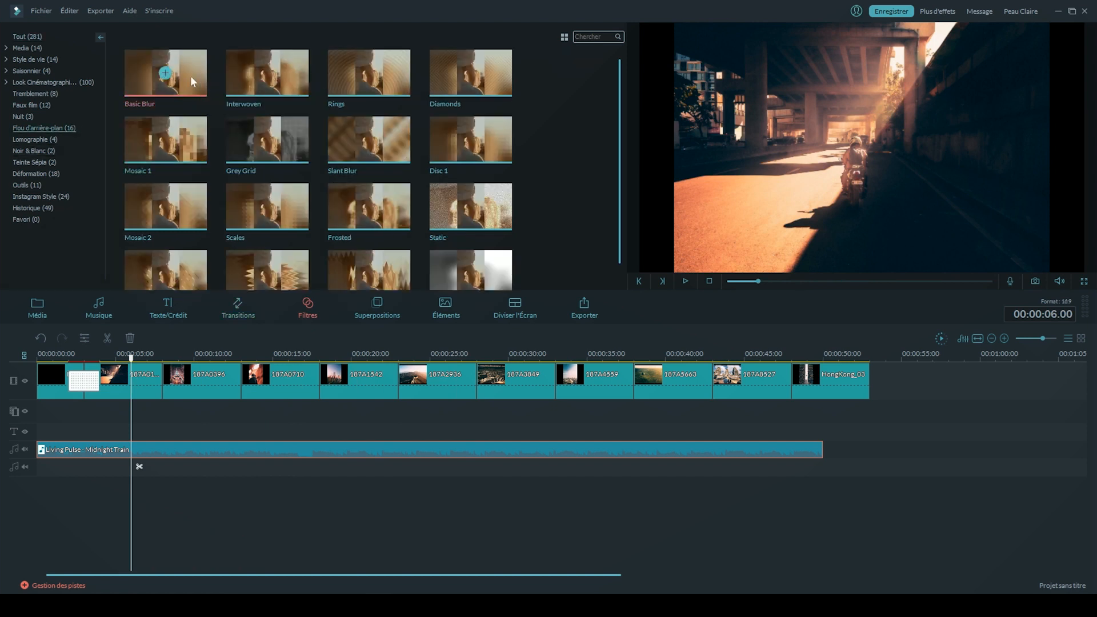
pyautogui.moveTo(89, 423); pyautogui.dragTo(870, 426)
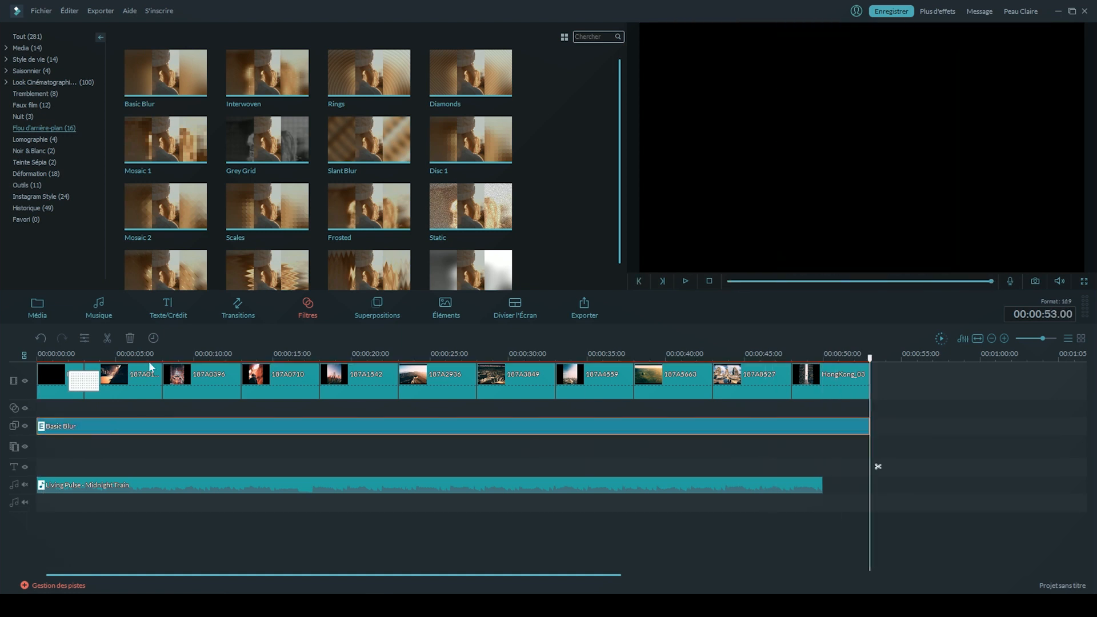
# Step: Set the BG Blur Level of the Basic Blur filter to 100
pyautogui.click(133, 358)
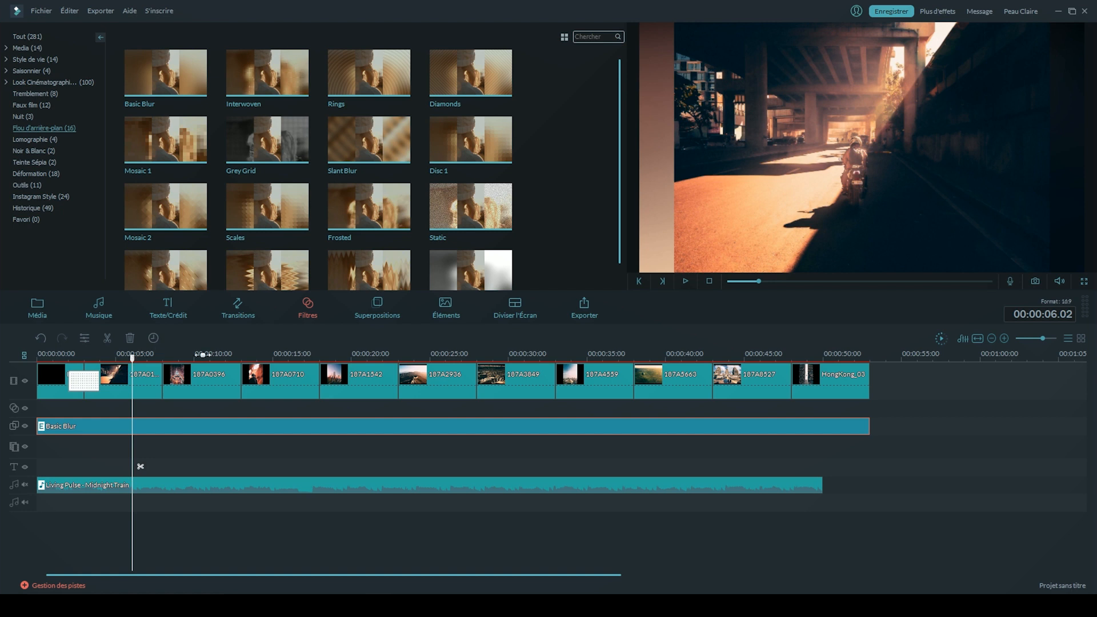
pyautogui.doubleClick(207, 427)
pyautogui.moveTo(396, 156); pyautogui.dragTo(1092, 361)
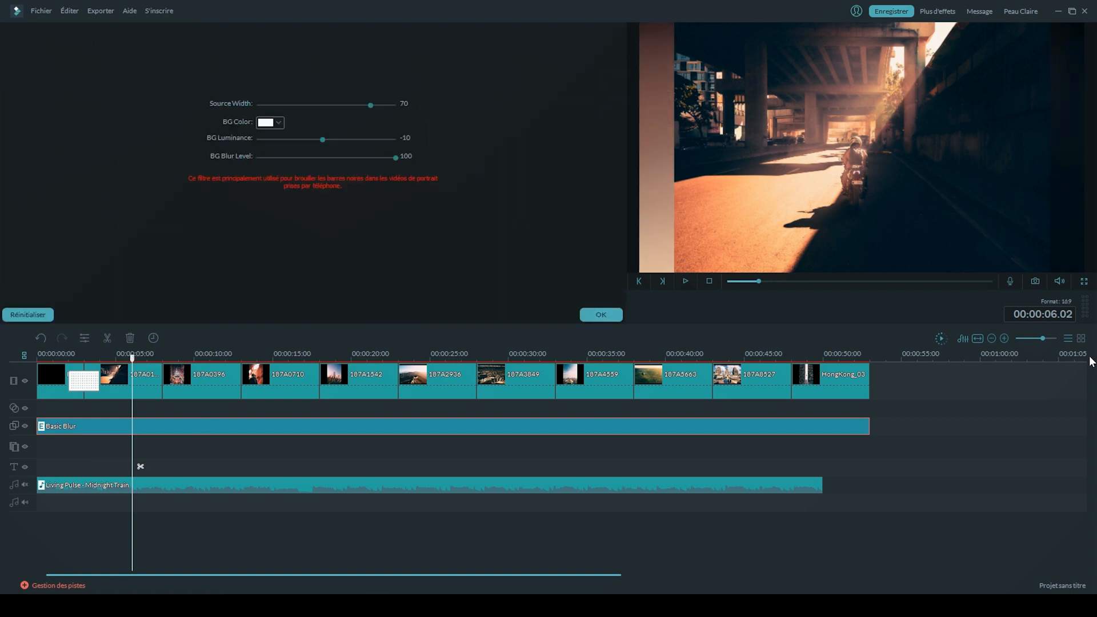
pyautogui.click(600, 315)
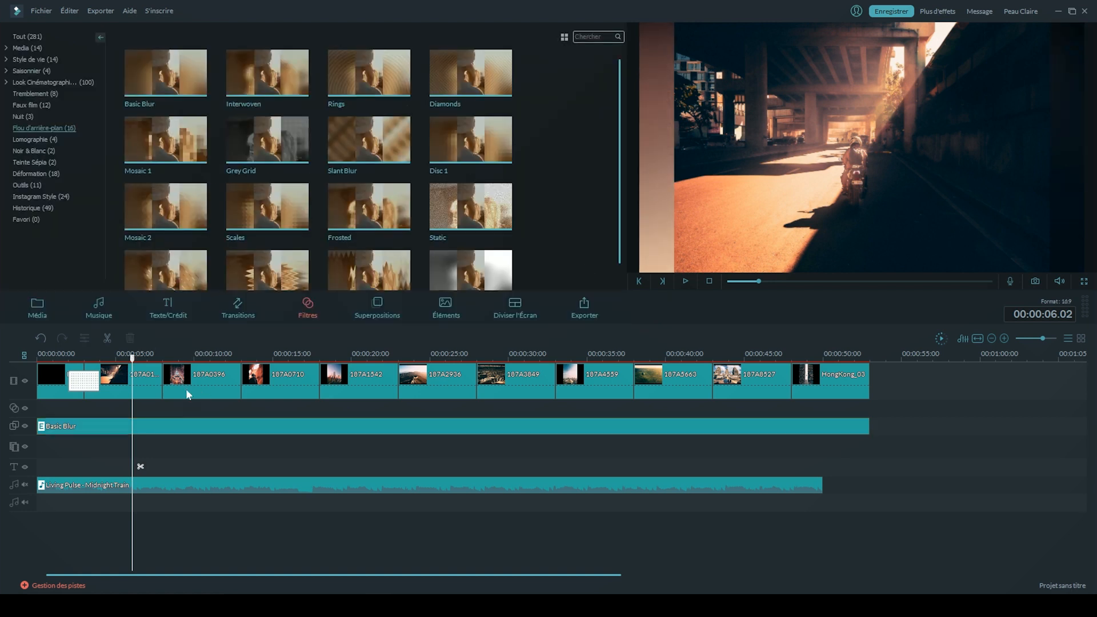
# Step: Set the Basic Blur filter's Source Width to 80 and BG Luminance to -4, using photo 187A0396 as the preview
pyautogui.click(197, 389)
pyautogui.doubleClick(382, 428)
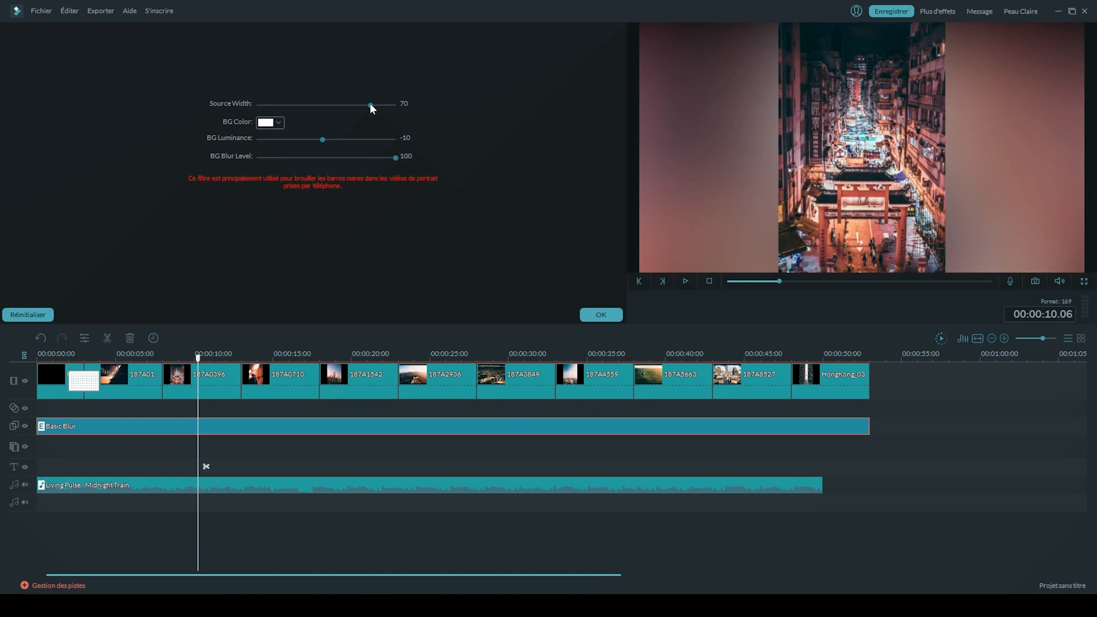
pyautogui.moveTo(306, 104); pyautogui.dragTo(509, 120)
pyautogui.moveTo(321, 139)
pyautogui.mouseDown()
pyautogui.moveTo(283, 142)
pyautogui.moveTo(309, 141)
pyautogui.mouseUp()
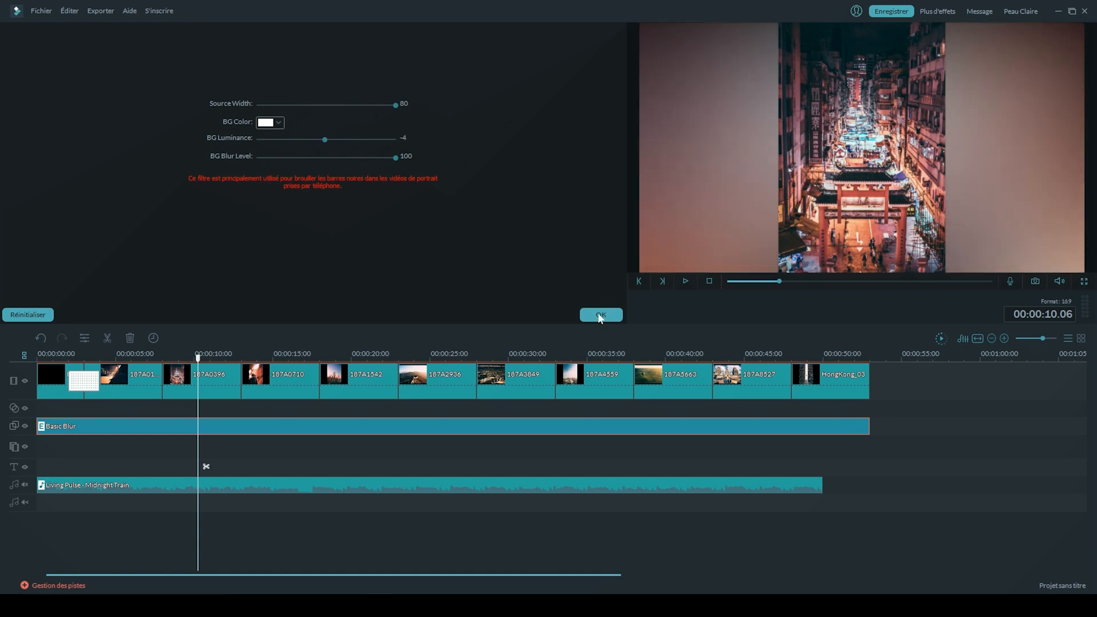
pyautogui.click(600, 314)
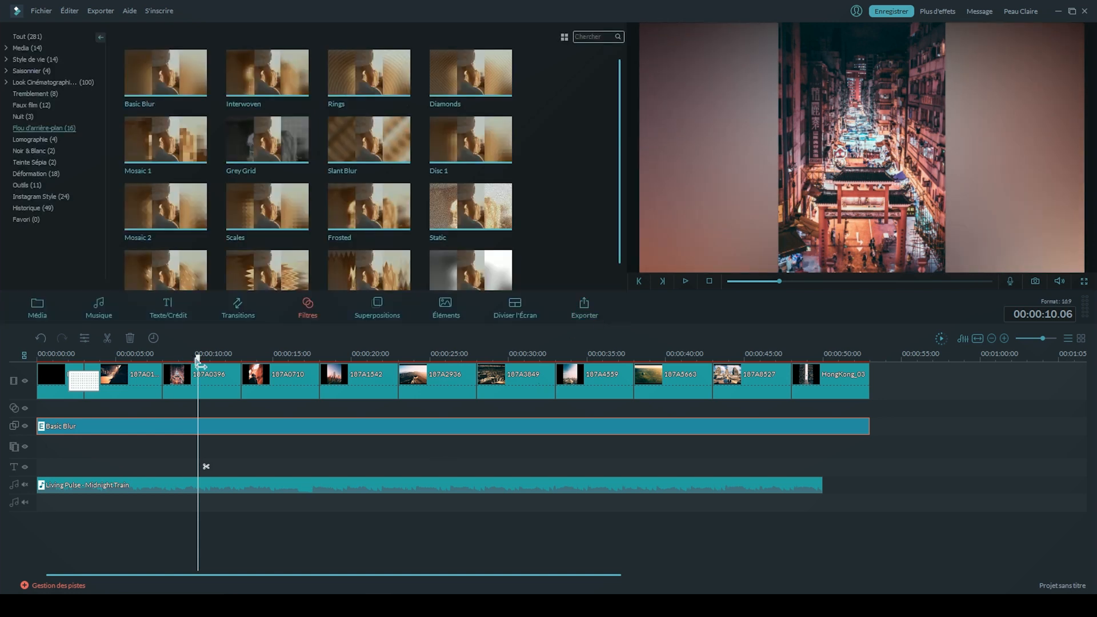
# Step: Play the opening of the slideshow from the beginning to check the blurred side bars
pyautogui.moveTo(198, 359); pyautogui.dragTo(0, 381)
pyautogui.press('space')
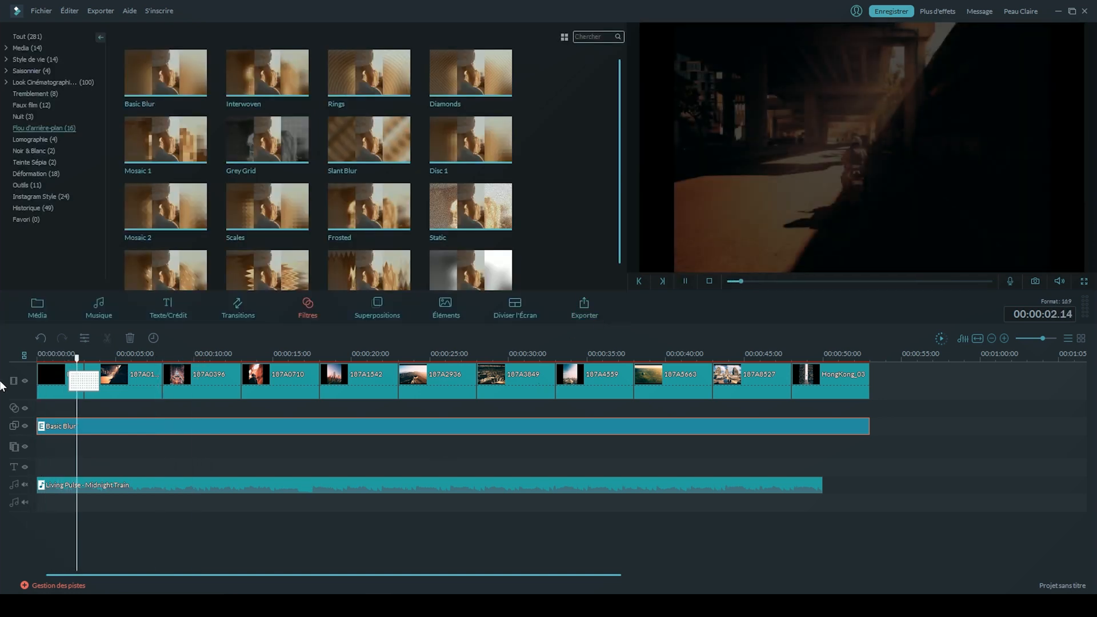
pyautogui.press('space')
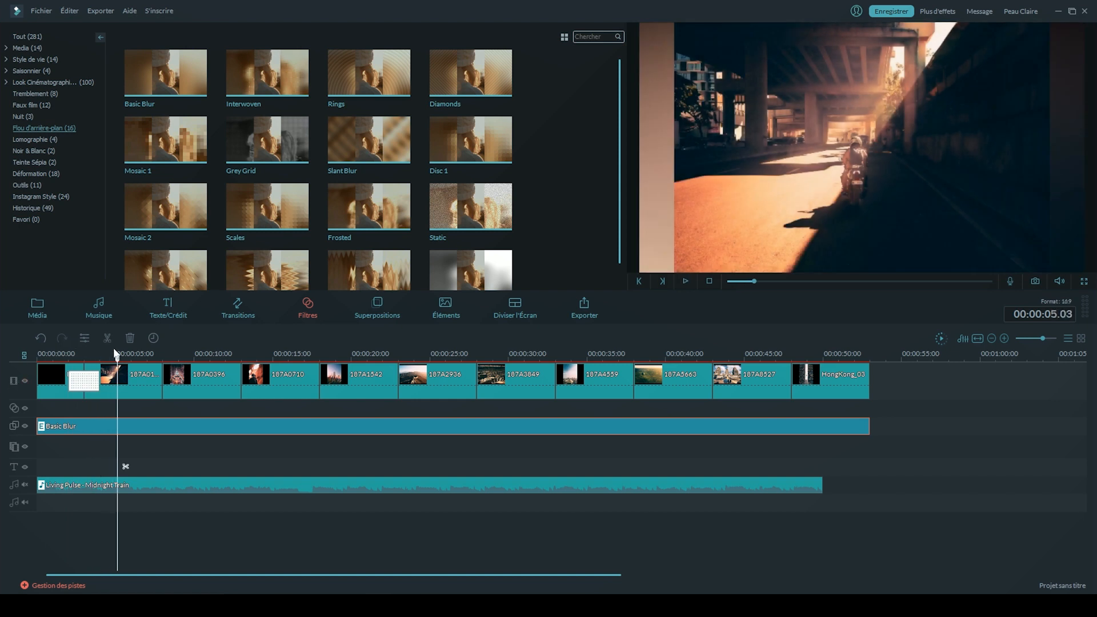
# Step: Crop photo 187A0159 to a 16:9 ratio with the crop frame shifted down to the vertical middle of the image
pyautogui.click(122, 383)
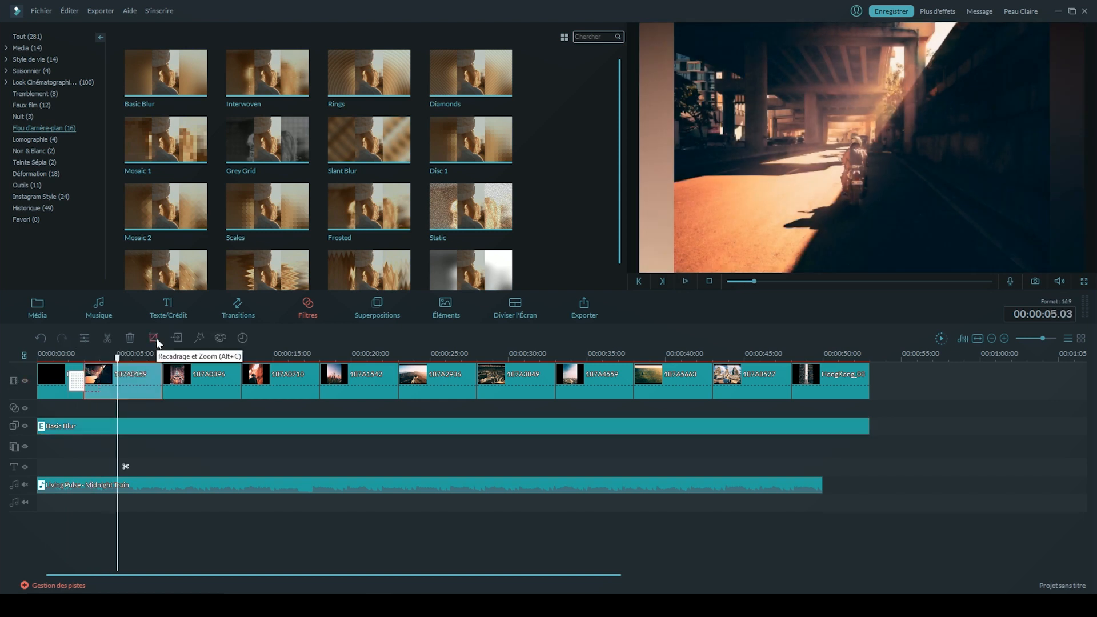
pyautogui.click(154, 338)
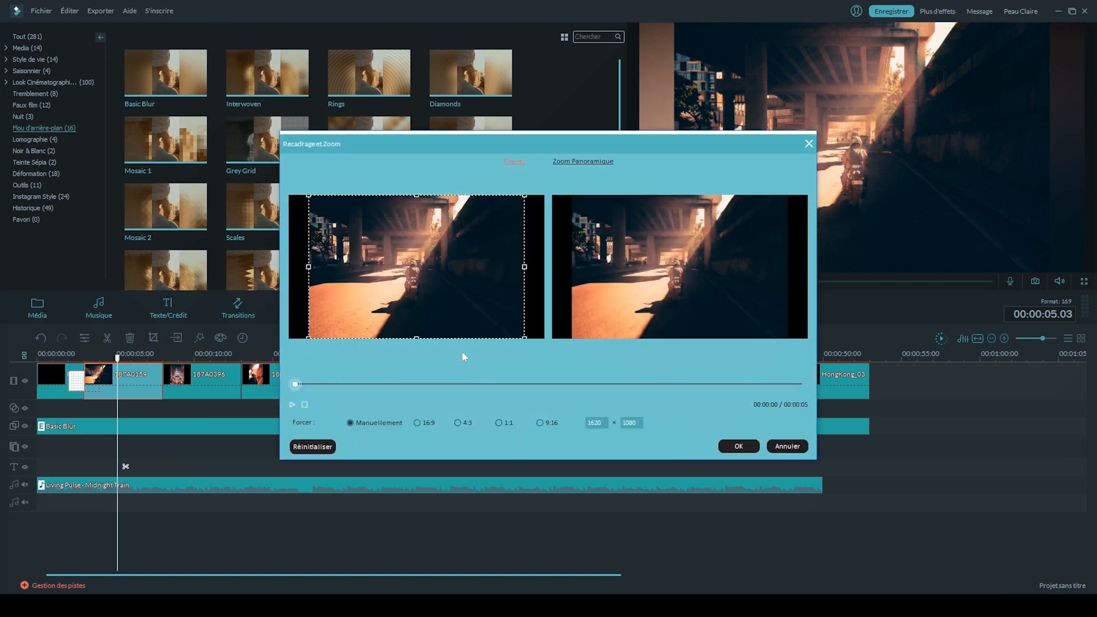
pyautogui.click(417, 423)
pyautogui.moveTo(498, 259); pyautogui.dragTo(498, 270)
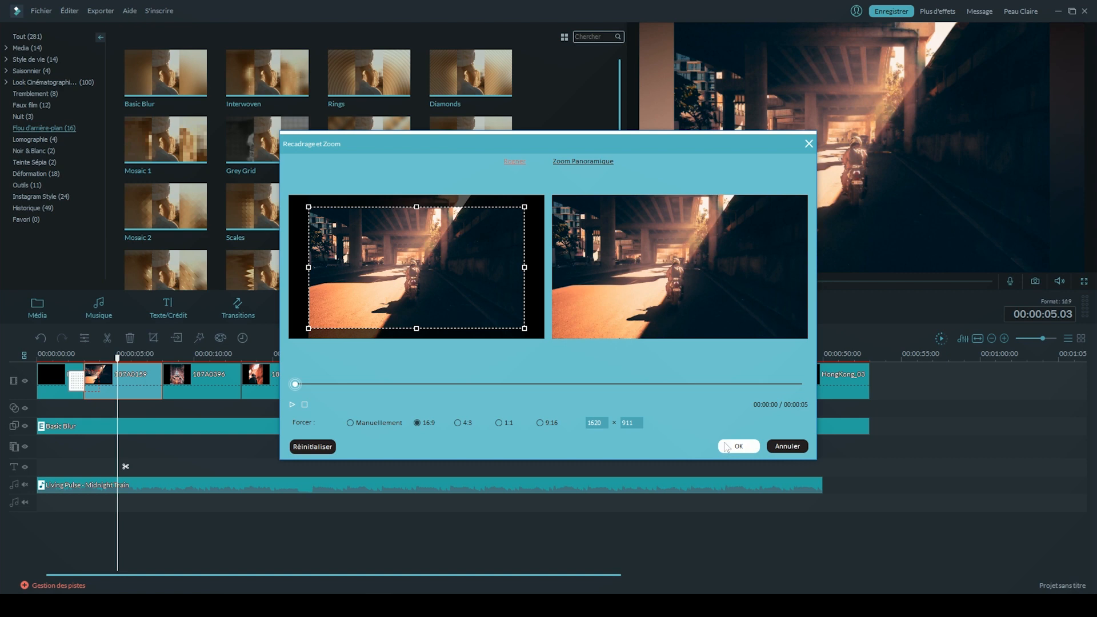
pyautogui.click(737, 447)
pyautogui.click(195, 363)
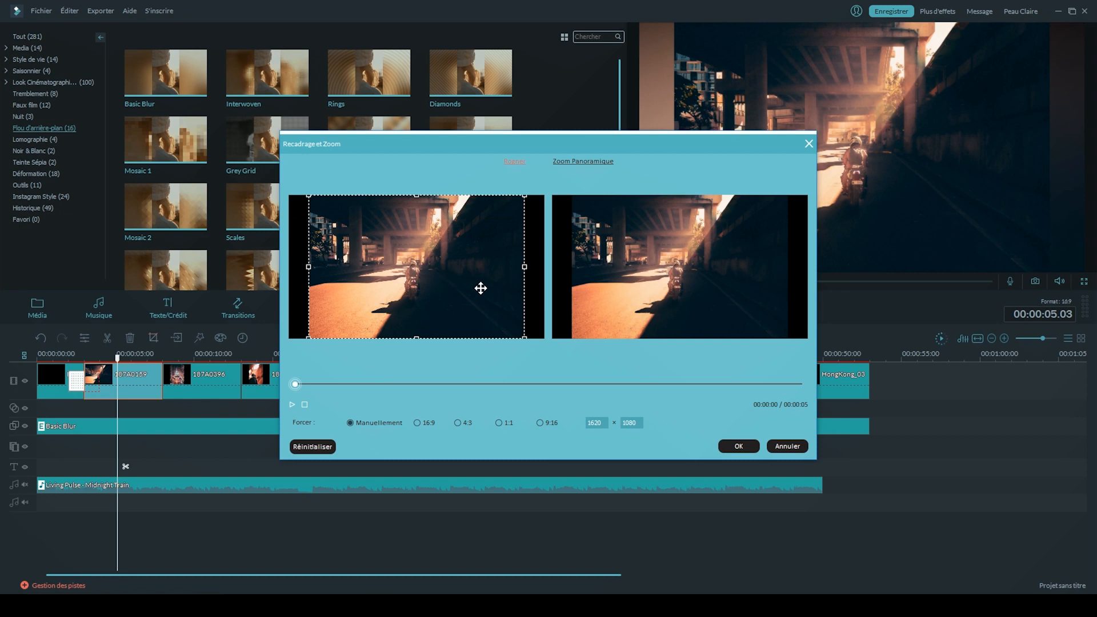
pyautogui.click(418, 423)
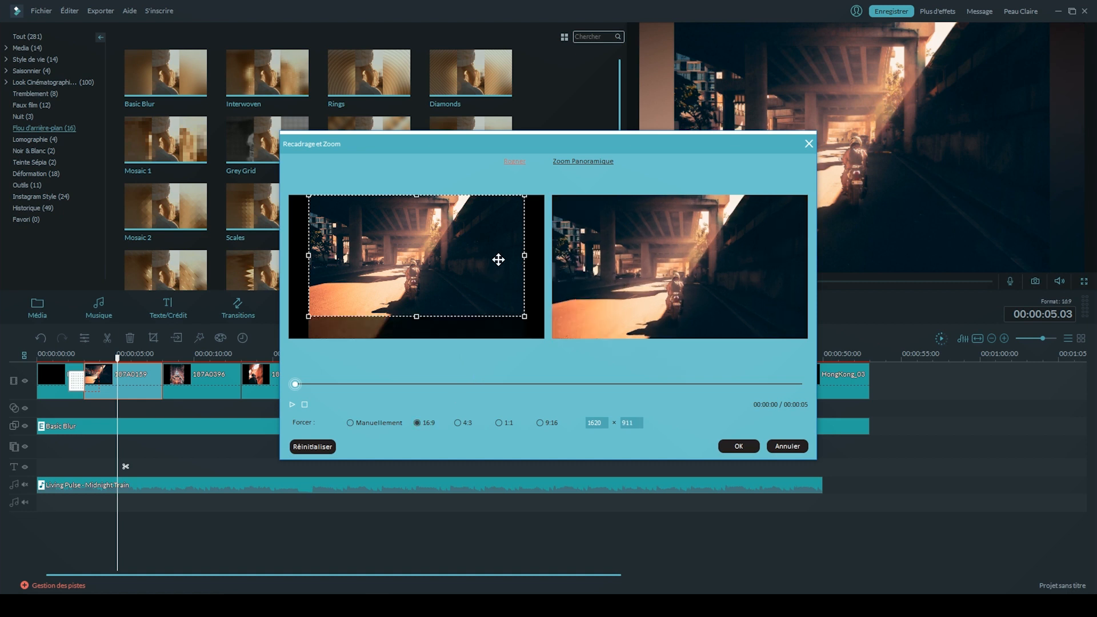
pyautogui.moveTo(497, 259); pyautogui.dragTo(498, 271)
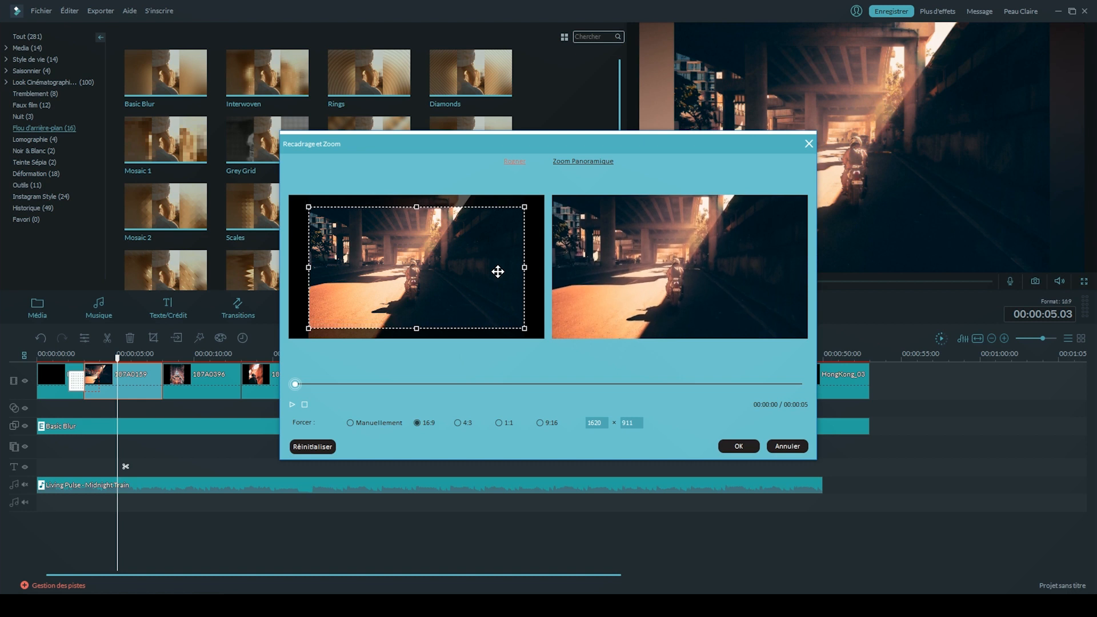
pyautogui.click(726, 445)
pyautogui.click(726, 447)
pyautogui.click(737, 446)
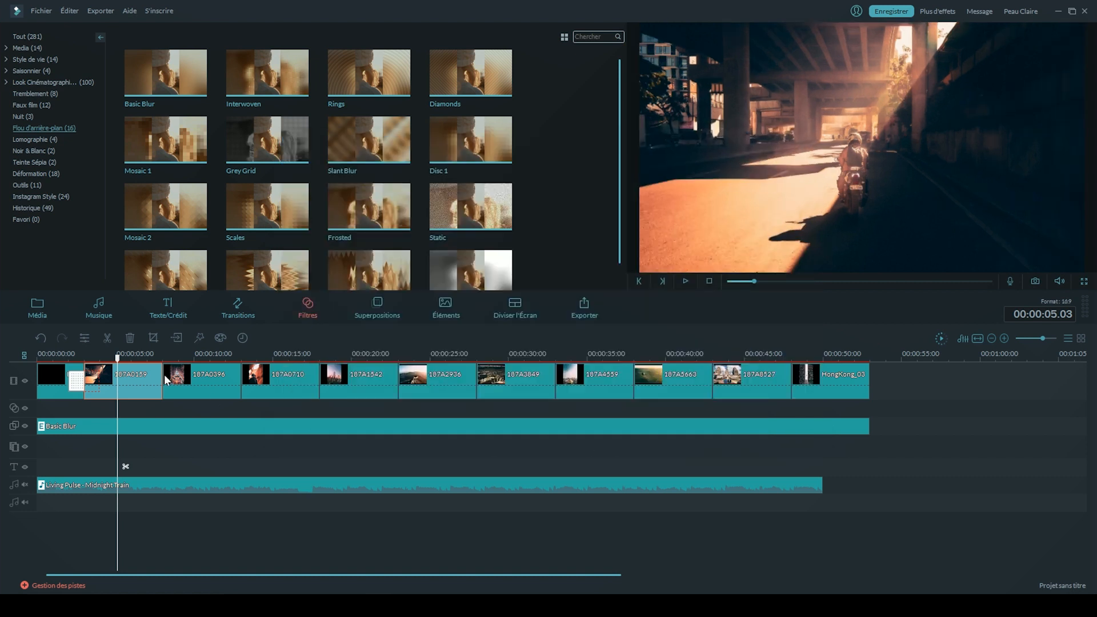
# Step: Crop photo 187A2936 of the Great Wall to a 16:9 ratio with the crop frame shifted down to the vertical middle of the image
pyautogui.click(195, 359)
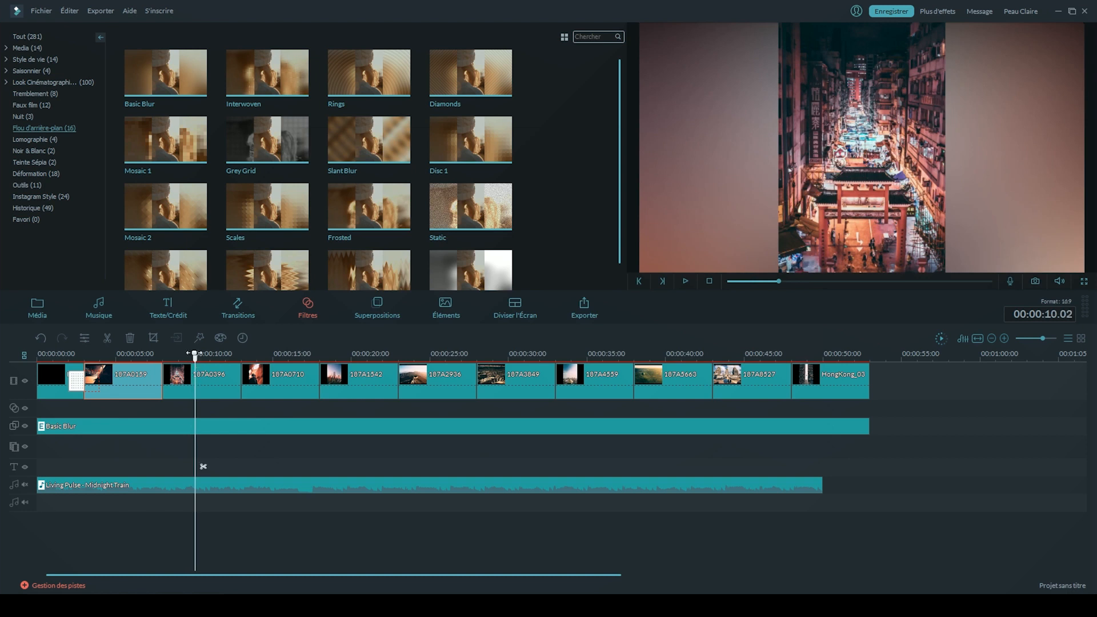
pyautogui.moveTo(195, 357); pyautogui.dragTo(413, 365)
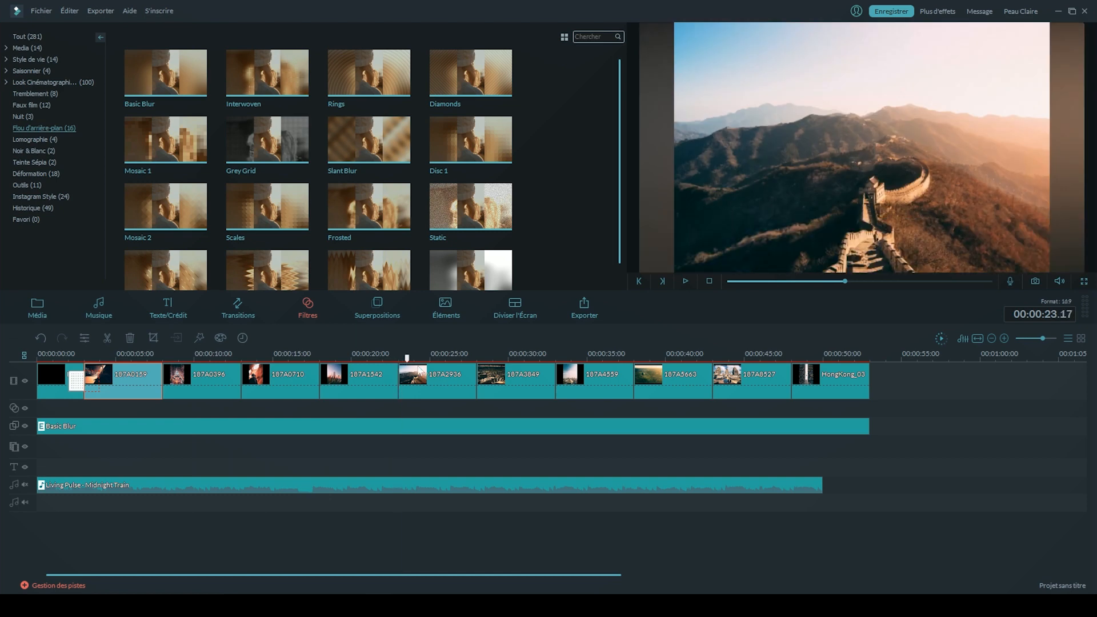
pyautogui.moveTo(117, 359); pyautogui.dragTo(418, 365)
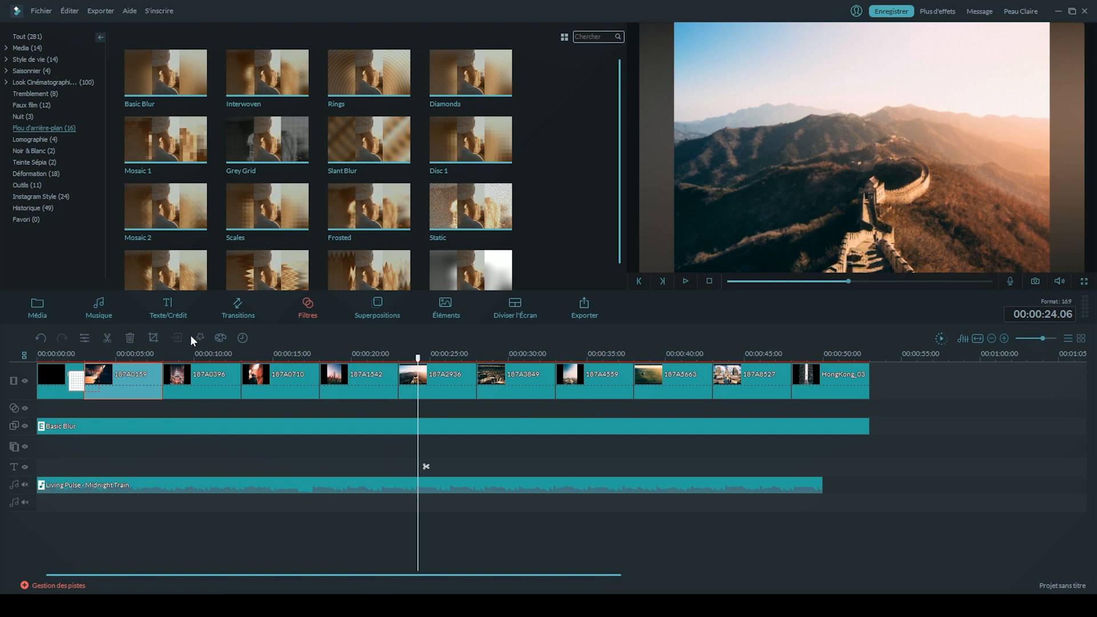
pyautogui.click(436, 382)
pyautogui.click(153, 338)
pyautogui.click(416, 424)
pyautogui.moveTo(417, 254); pyautogui.dragTo(417, 267)
pyautogui.click(739, 446)
# Step: Crop photo 187A3849 of the terracotta army to a 16:9 ratio with the crop frame shifted down
pyautogui.moveTo(417, 358); pyautogui.dragTo(499, 360)
pyautogui.click(509, 383)
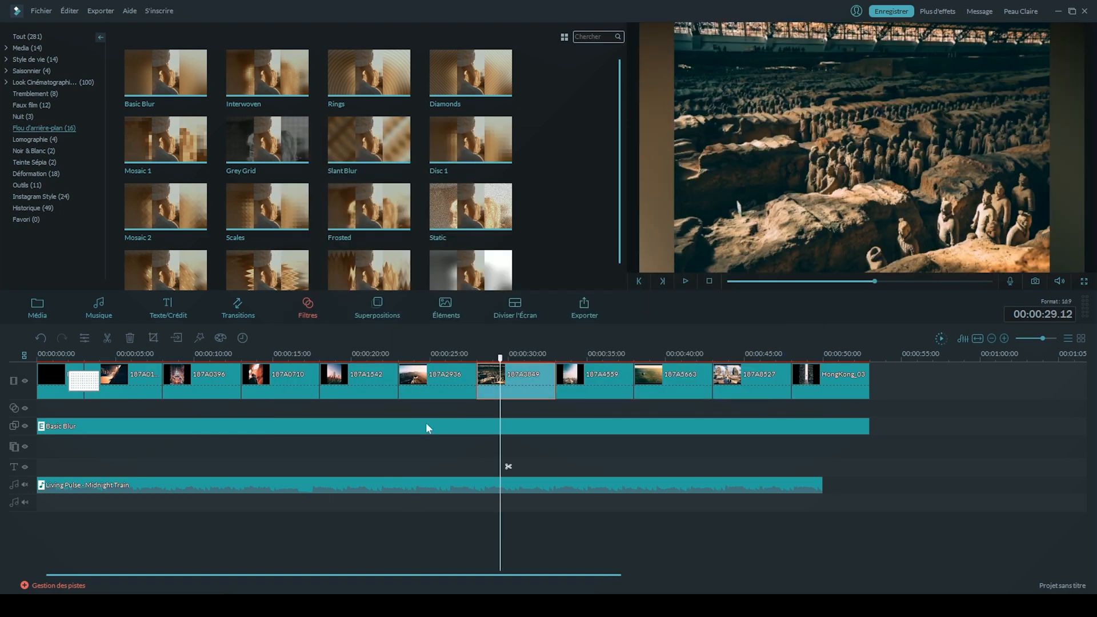
pyautogui.click(153, 338)
pyautogui.click(416, 423)
pyautogui.moveTo(480, 237); pyautogui.dragTo(458, 264)
pyautogui.click(739, 446)
# Step: Crop photos 187A5663 and 187A8527 to a 16:9 ratio, keeping the default crop frame position
pyautogui.click(678, 357)
pyautogui.click(679, 382)
pyautogui.click(153, 339)
pyautogui.click(417, 424)
pyautogui.click(739, 446)
pyautogui.click(754, 357)
pyautogui.click(754, 382)
pyautogui.click(153, 338)
pyautogui.click(416, 424)
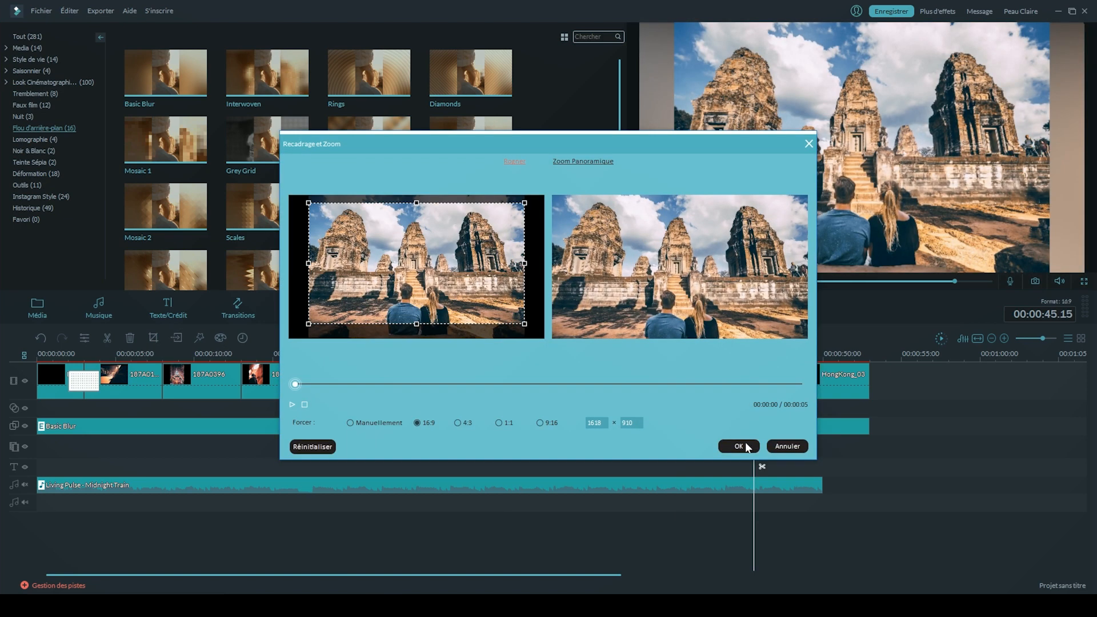
pyautogui.click(746, 445)
# Step: Set up a pan and zoom on photo 187A0159 with the end frame reduced to about 704 × 396 around the motorcyclist
pyautogui.click(139, 358)
pyautogui.moveTo(139, 358); pyautogui.dragTo(135, 389)
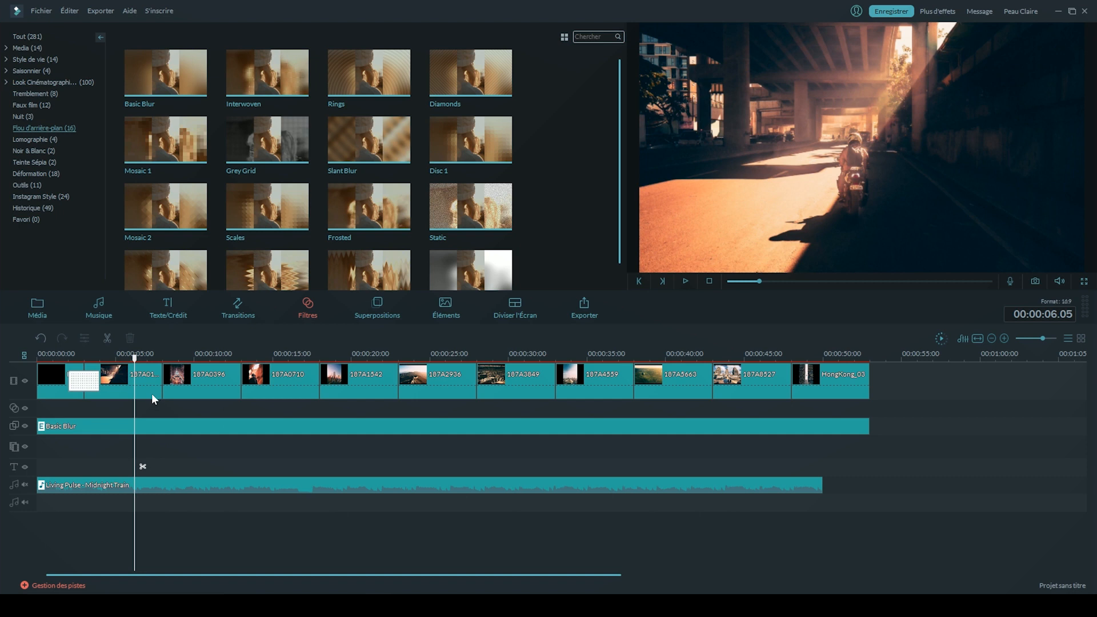
pyautogui.click(135, 389)
pyautogui.click(154, 339)
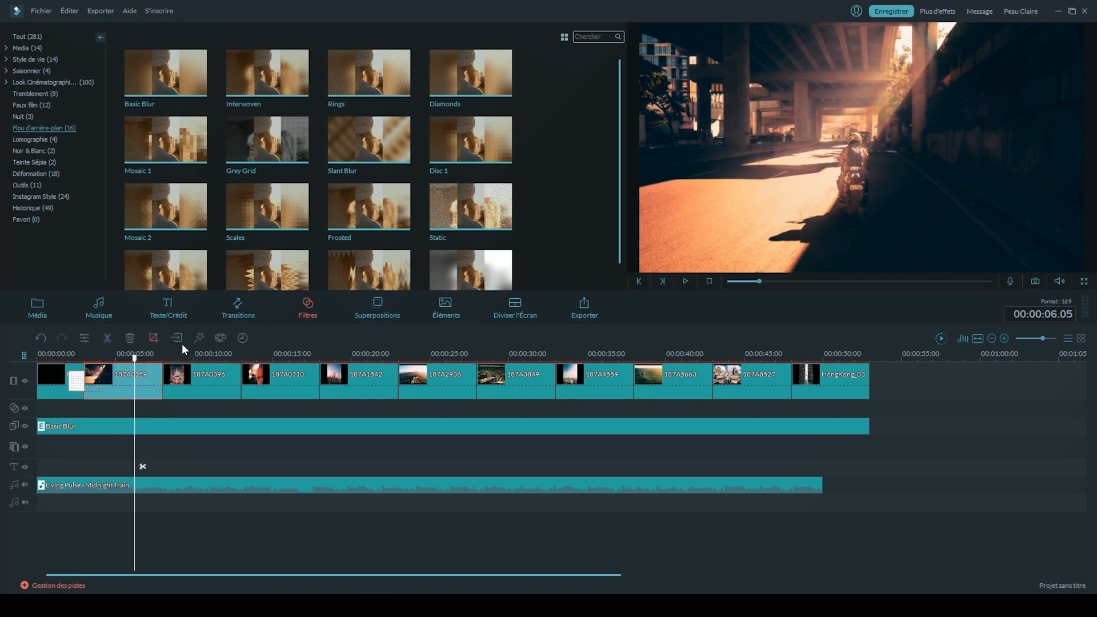
pyautogui.click(612, 162)
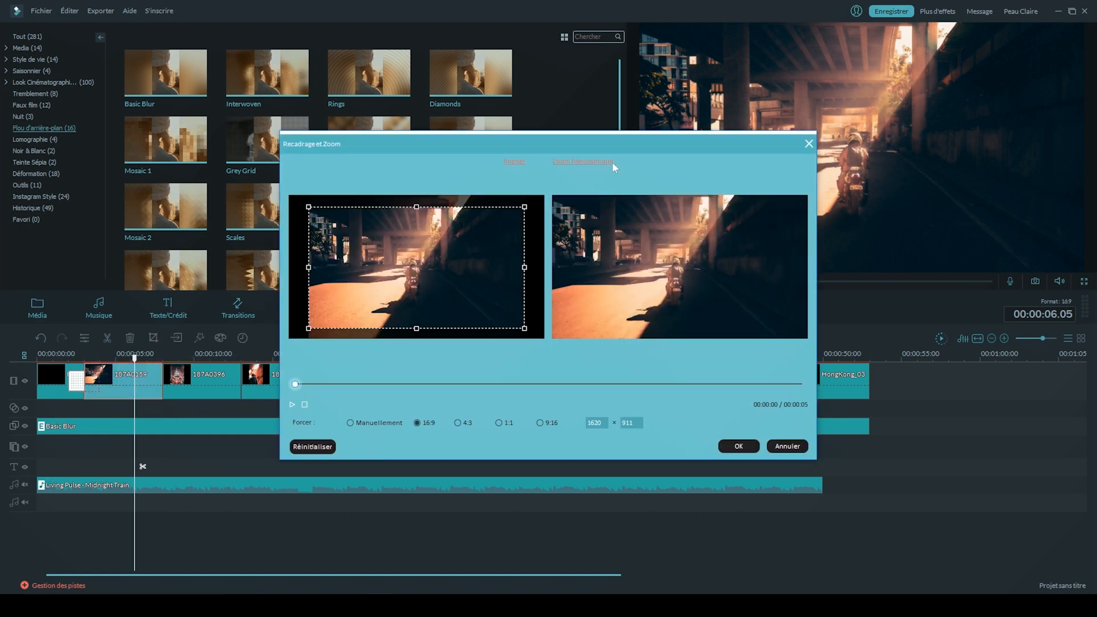
pyautogui.click(512, 312)
pyautogui.moveTo(512, 311); pyautogui.dragTo(407, 263)
pyautogui.moveTo(366, 229); pyautogui.dragTo(412, 280)
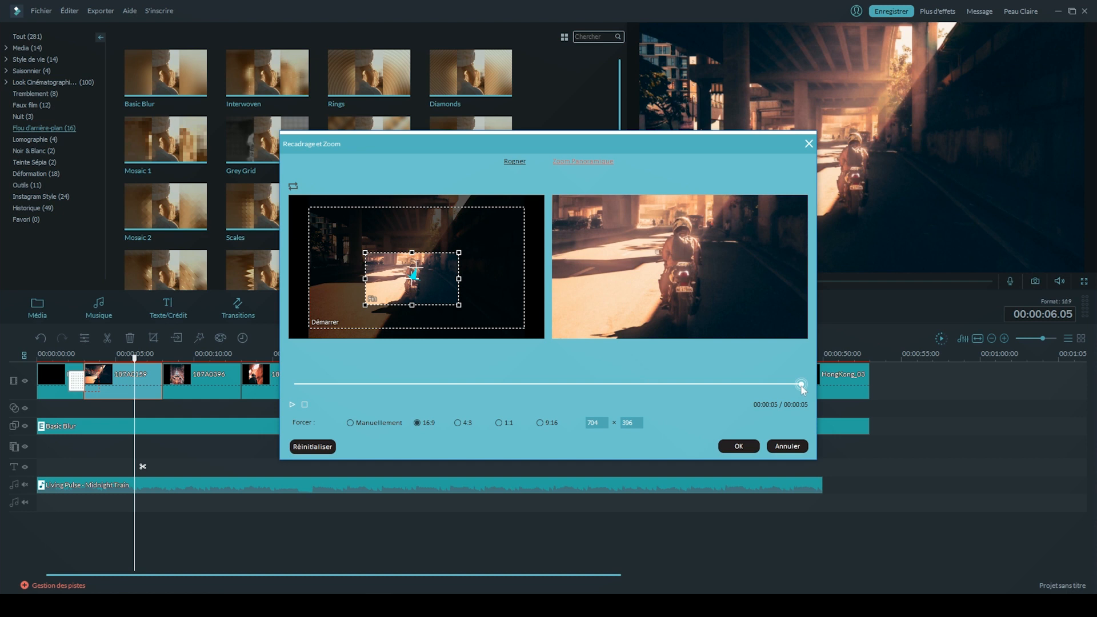
# Step: Preview the zoom on the motorcyclist from its start, apply it, and scrub through photo 187A0159 to check the movement
pyautogui.moveTo(801, 385); pyautogui.dragTo(295, 384)
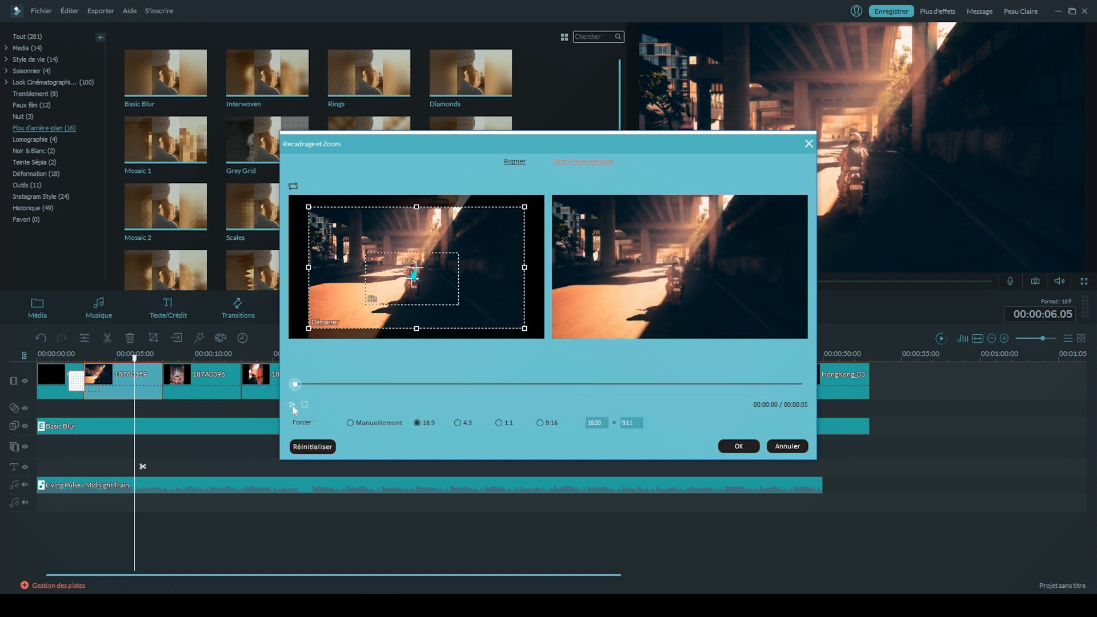
pyautogui.click(292, 404)
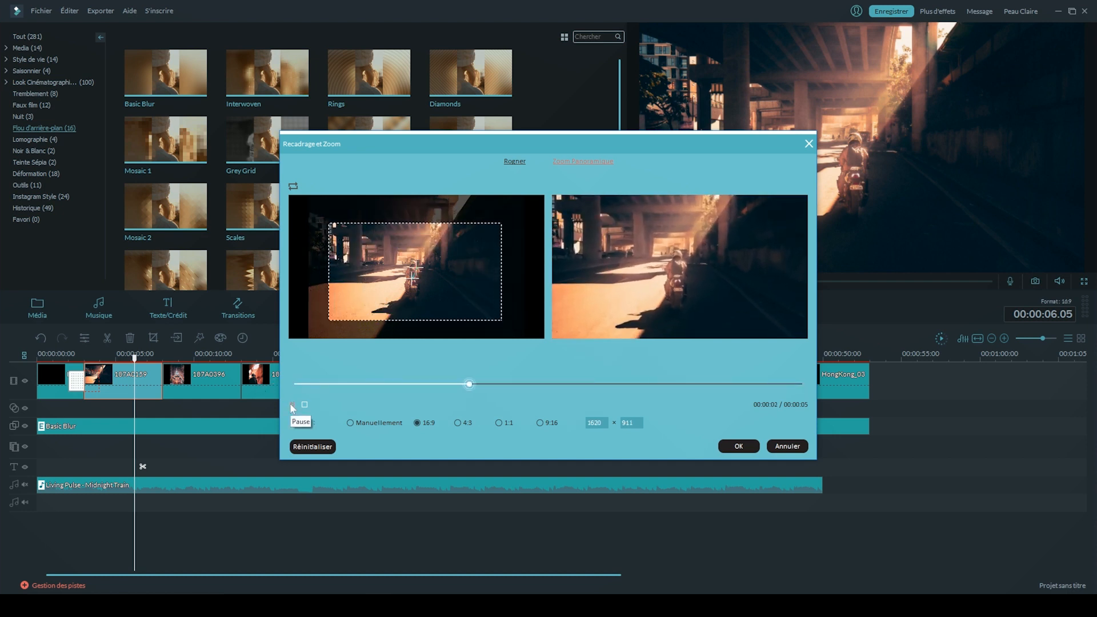
pyautogui.click(728, 449)
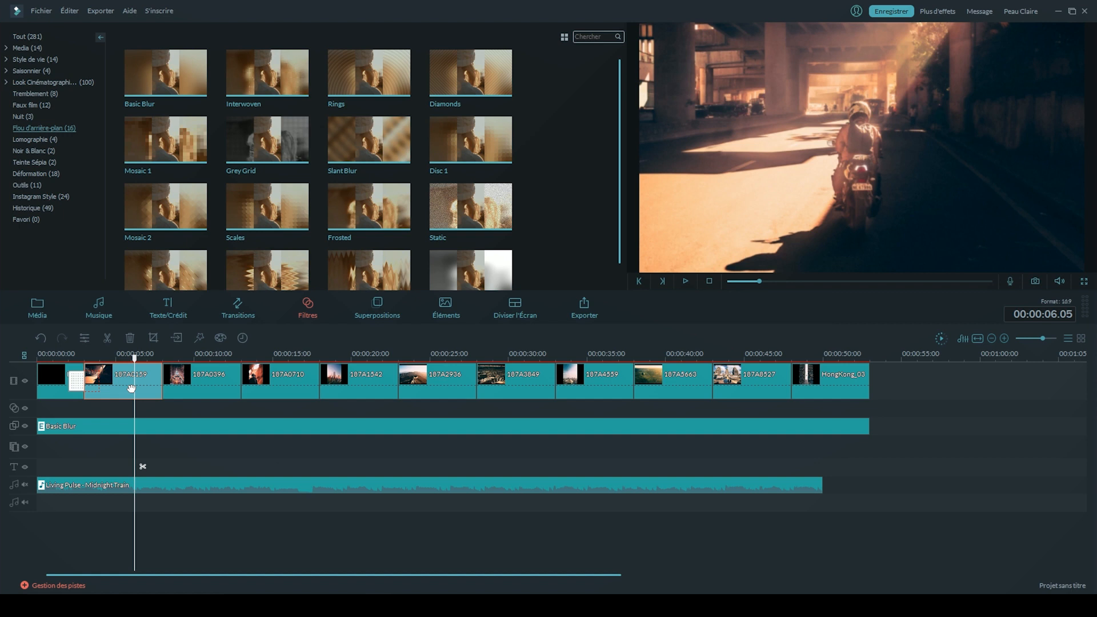
pyautogui.click(111, 358)
pyautogui.moveTo(97, 355); pyautogui.dragTo(131, 357)
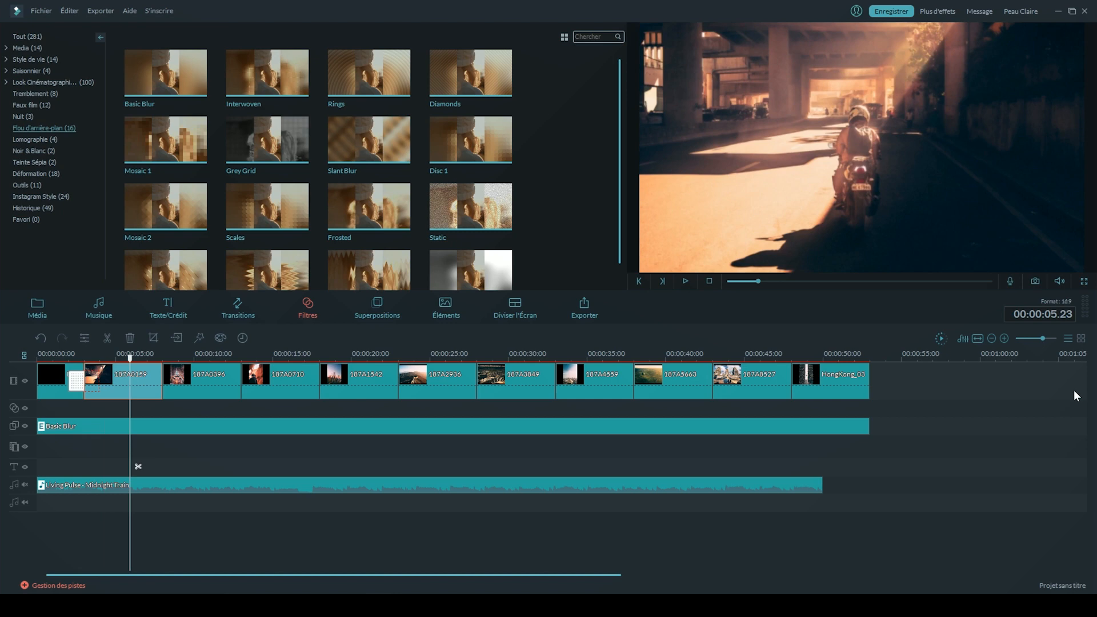
# Step: Apply the default pan and zoom to photos 187A0396 and 187A0710
pyautogui.click(171, 386)
pyautogui.click(153, 337)
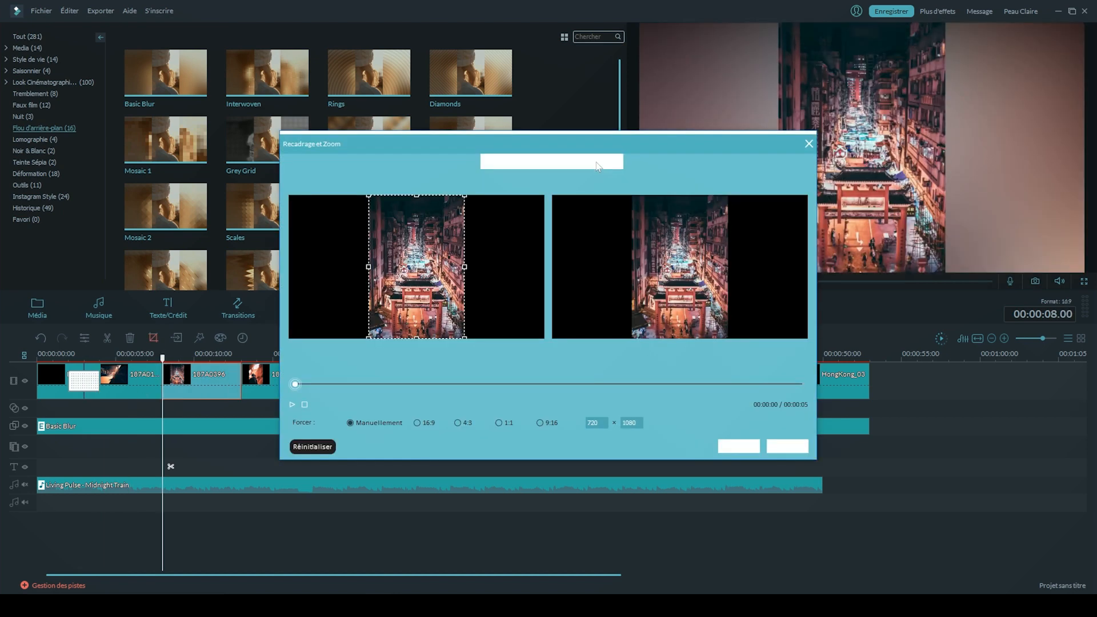
pyautogui.click(740, 451)
pyautogui.click(269, 388)
pyautogui.click(155, 337)
pyautogui.click(583, 162)
pyautogui.click(740, 449)
# Step: Apply the default pan and zoom to photos 187A1542 and 187A2936
pyautogui.click(346, 387)
pyautogui.click(155, 338)
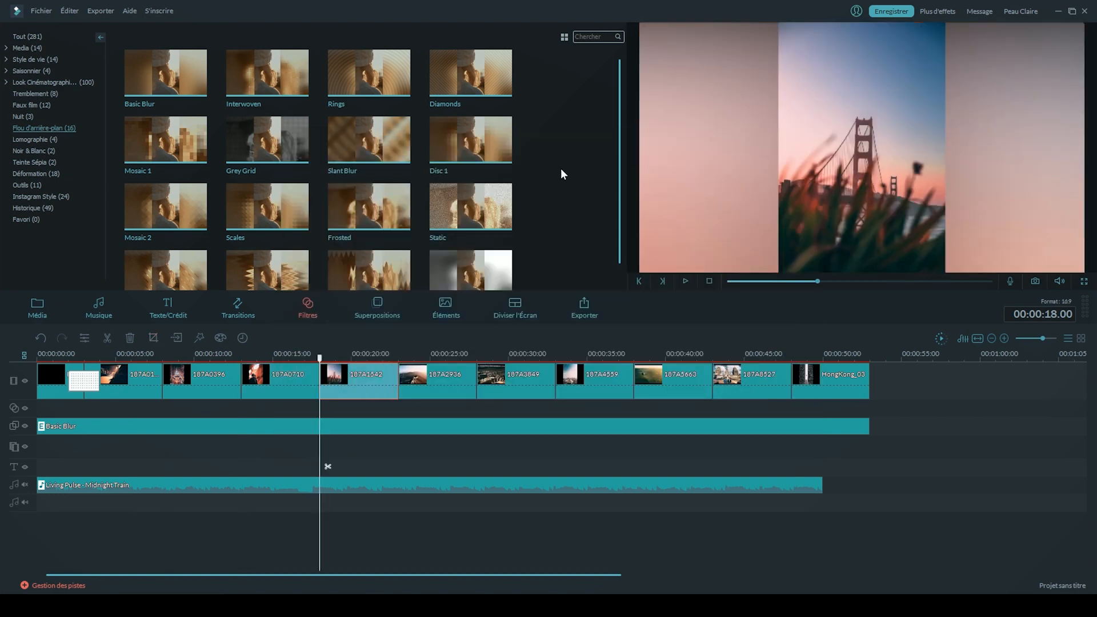
pyautogui.click(583, 162)
pyautogui.click(740, 448)
pyautogui.click(424, 386)
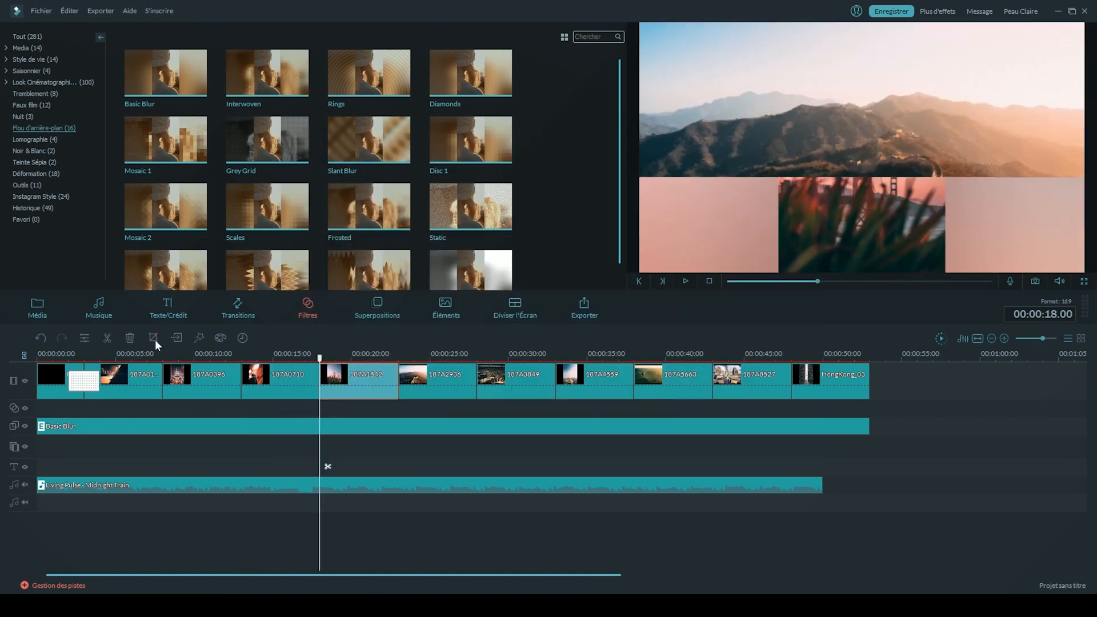
pyautogui.click(154, 339)
pyautogui.click(583, 162)
pyautogui.click(740, 449)
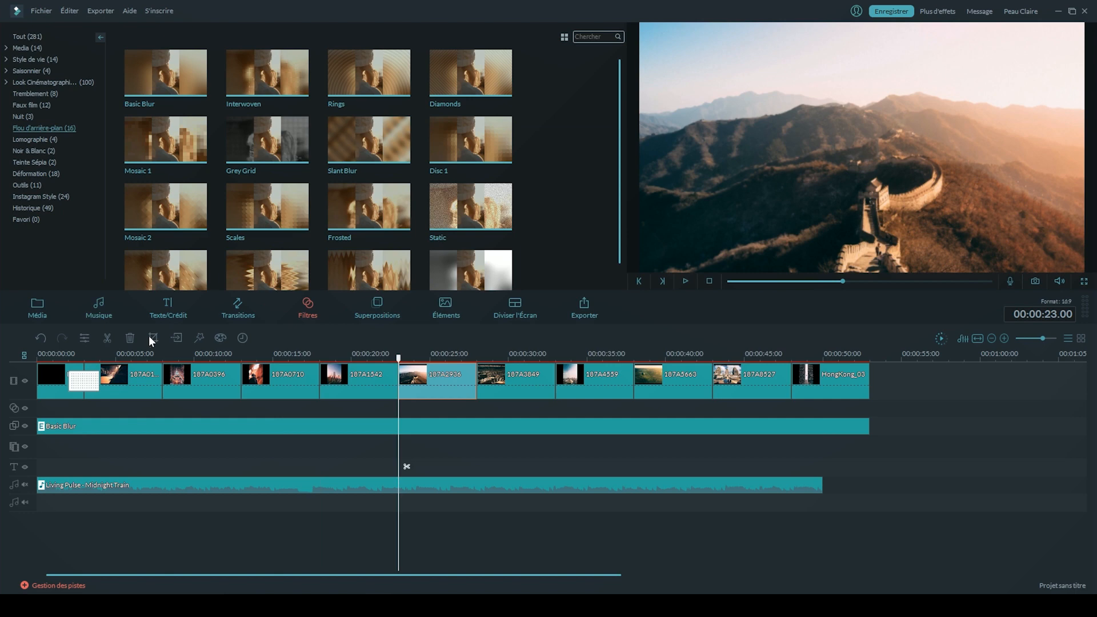
# Step: Apply the default pan and zoom to photos 187A3849 and 187A4559
pyautogui.click(502, 387)
pyautogui.hotkey('alt', 'c')
pyautogui.click(599, 391)
pyautogui.click(155, 339)
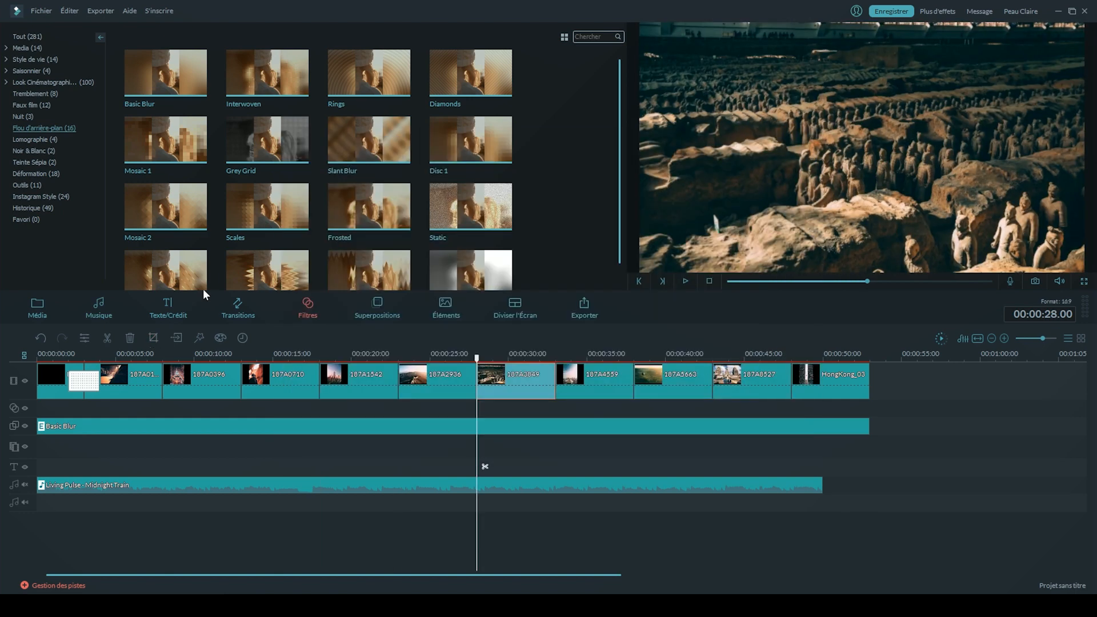
pyautogui.click(585, 161)
pyautogui.click(737, 448)
# Step: Apply the default pan and zoom to photos 187A5663, 187A8527 and the final Hong Kong photo
pyautogui.click(673, 385)
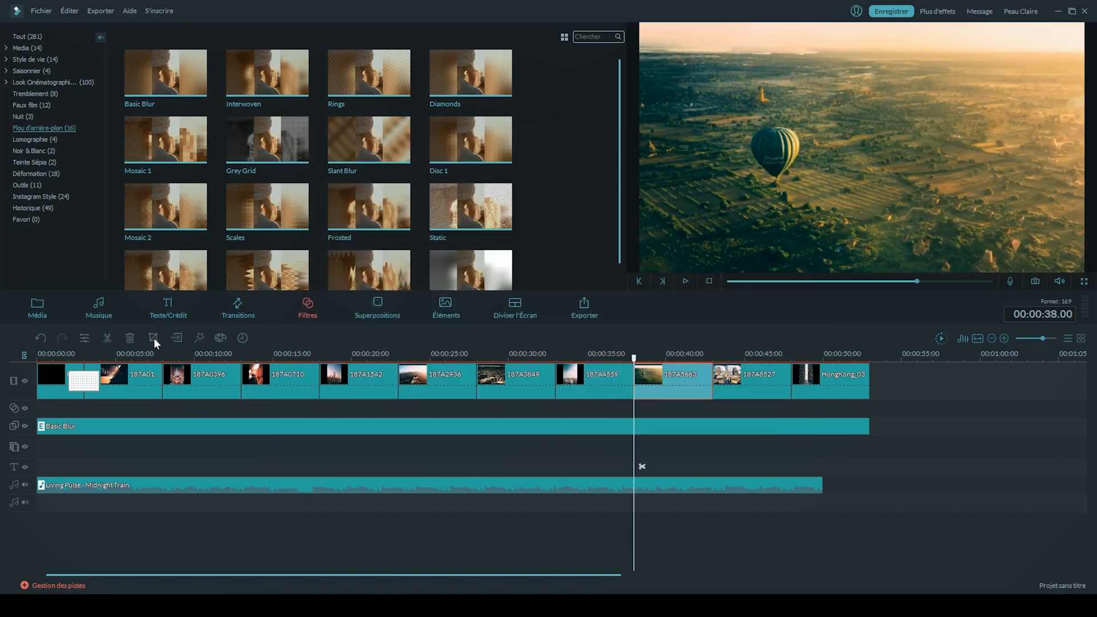
pyautogui.click(153, 337)
pyautogui.click(736, 447)
pyautogui.click(751, 385)
pyautogui.click(154, 338)
pyautogui.click(736, 447)
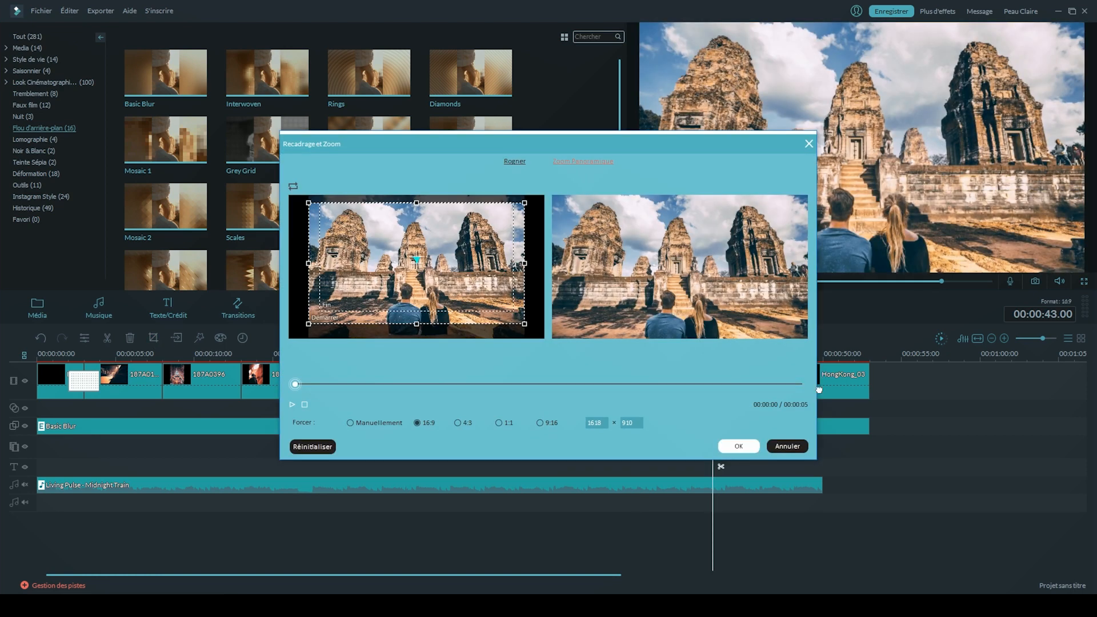
pyautogui.click(827, 382)
pyautogui.click(153, 337)
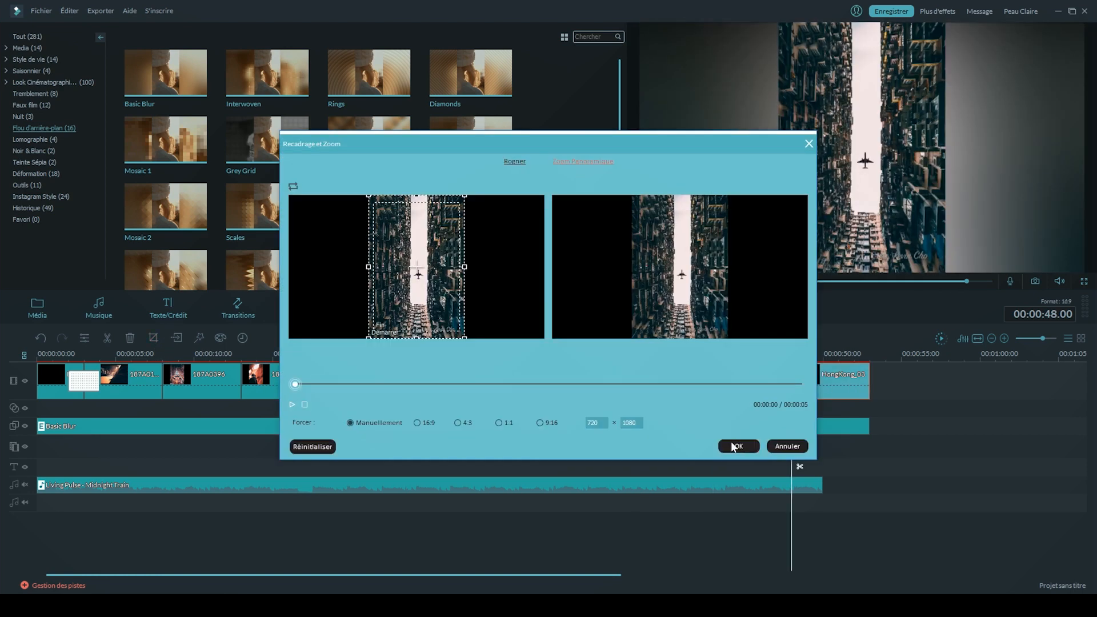
pyautogui.click(735, 447)
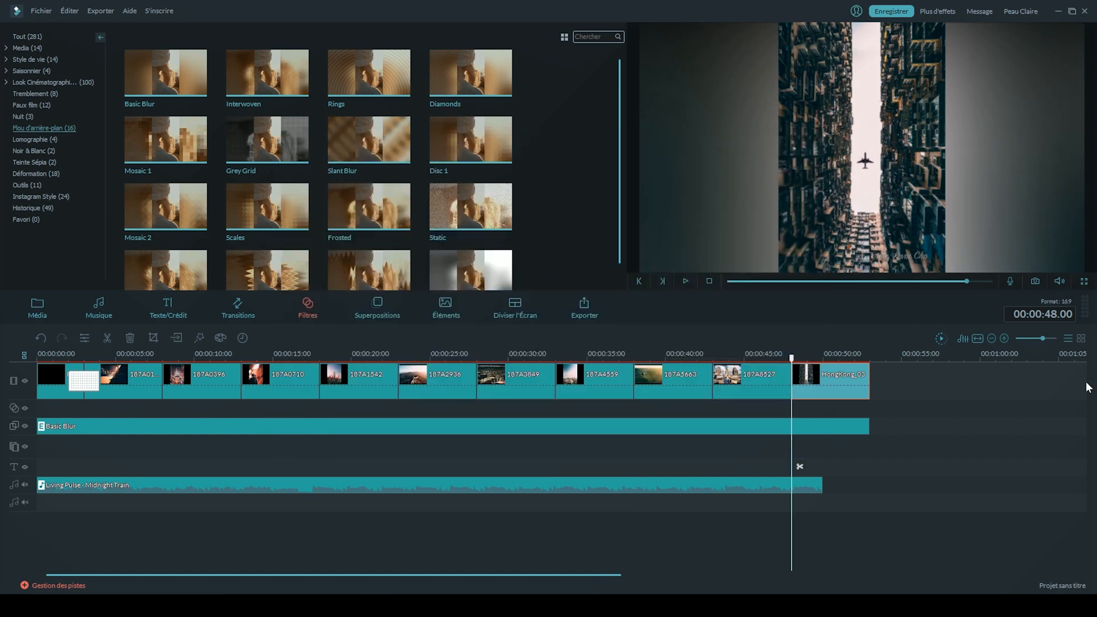
pyautogui.click(262, 457)
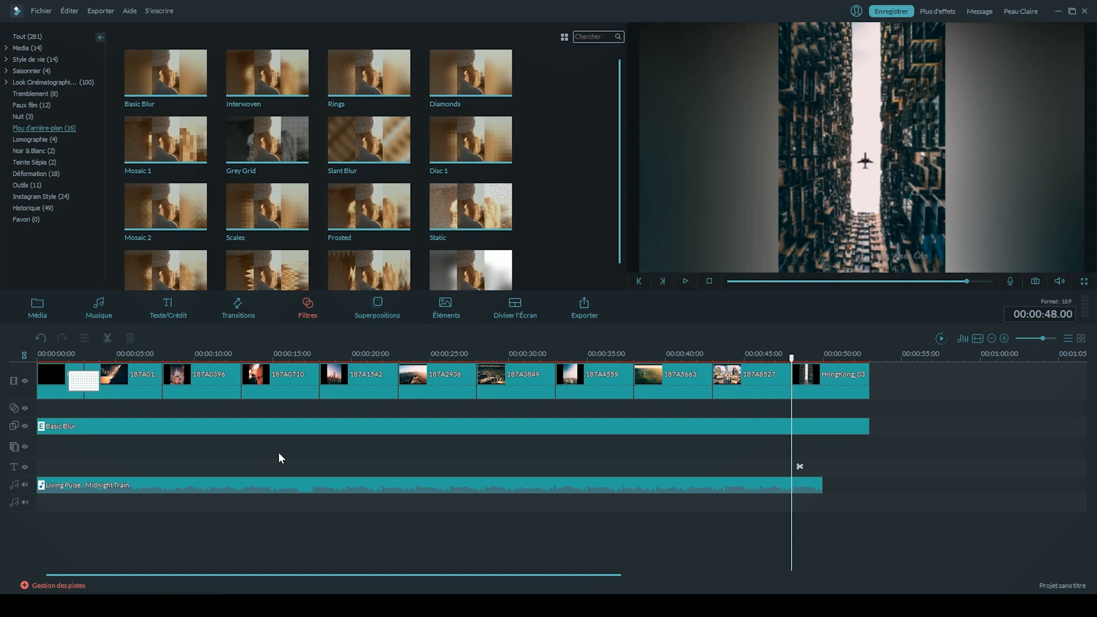
# Step: Add the favourite "Loading..." element over the black opening clip at the very start of the timeline
pyautogui.click(124, 357)
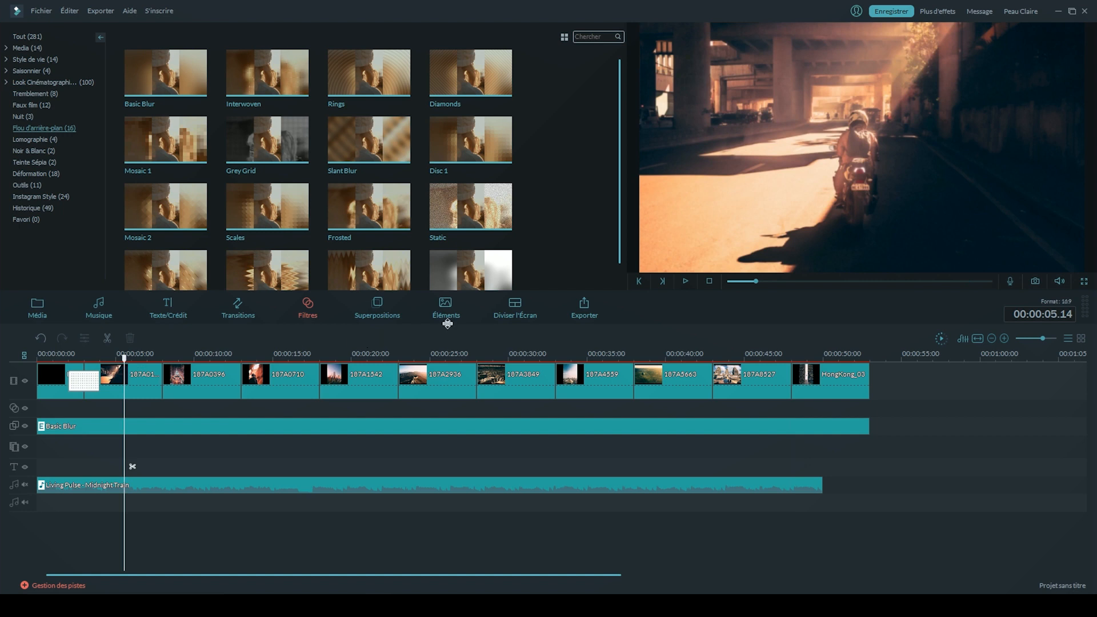
pyautogui.click(445, 305)
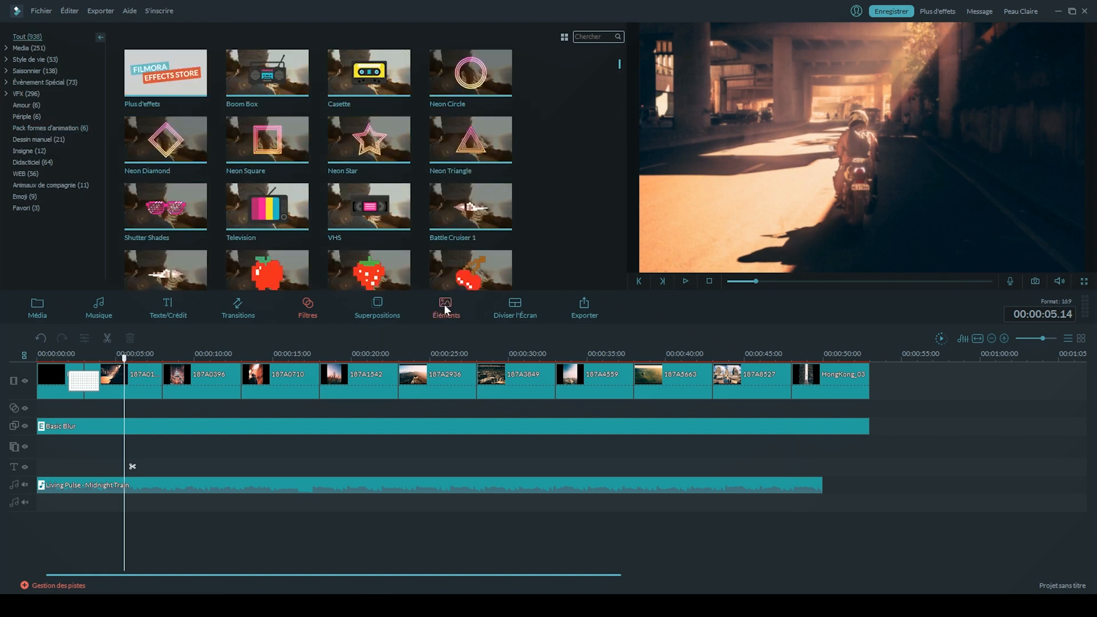
pyautogui.click(38, 208)
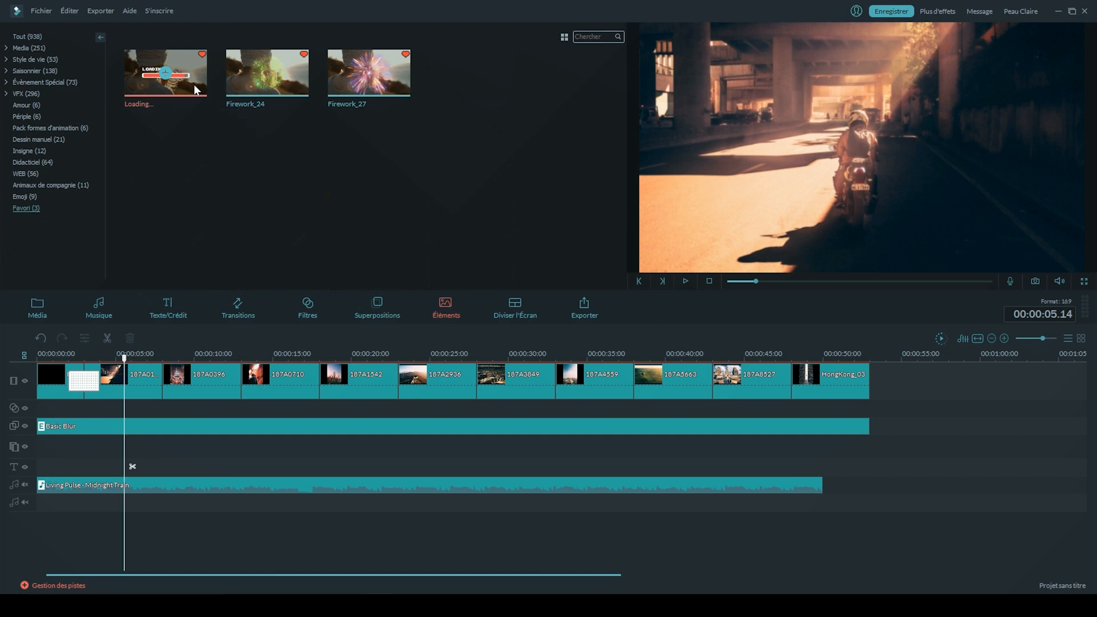
pyautogui.moveTo(195, 84); pyautogui.dragTo(52, 446)
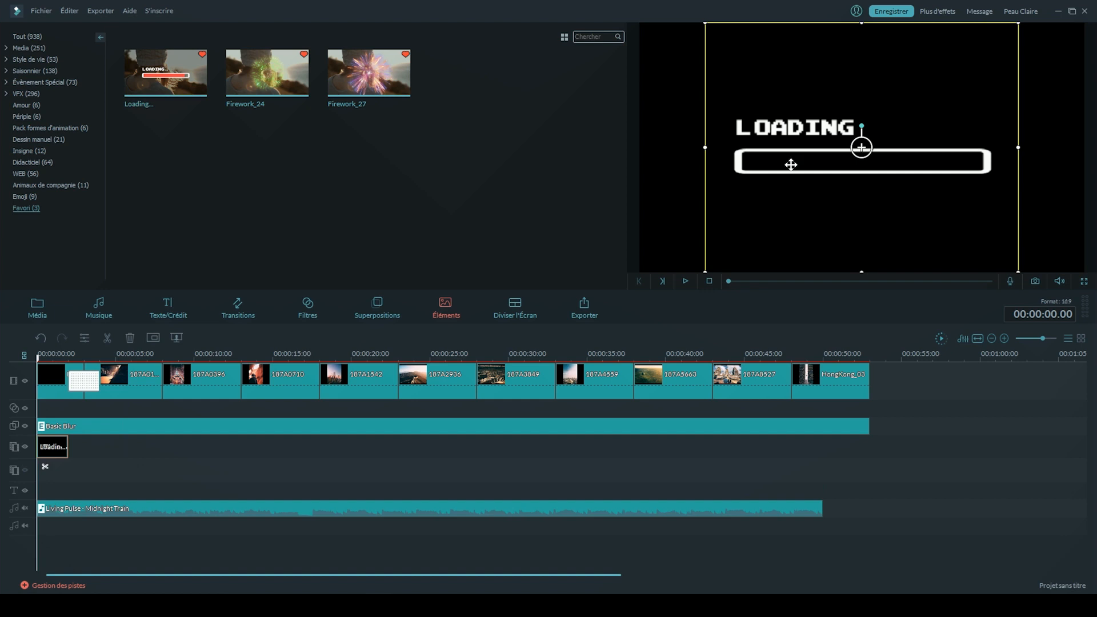
# Step: Shrink the "Loading..." element, place it near the centre of the black frame, and play the opening to check it
pyautogui.moveTo(740, 54); pyautogui.dragTo(722, 39)
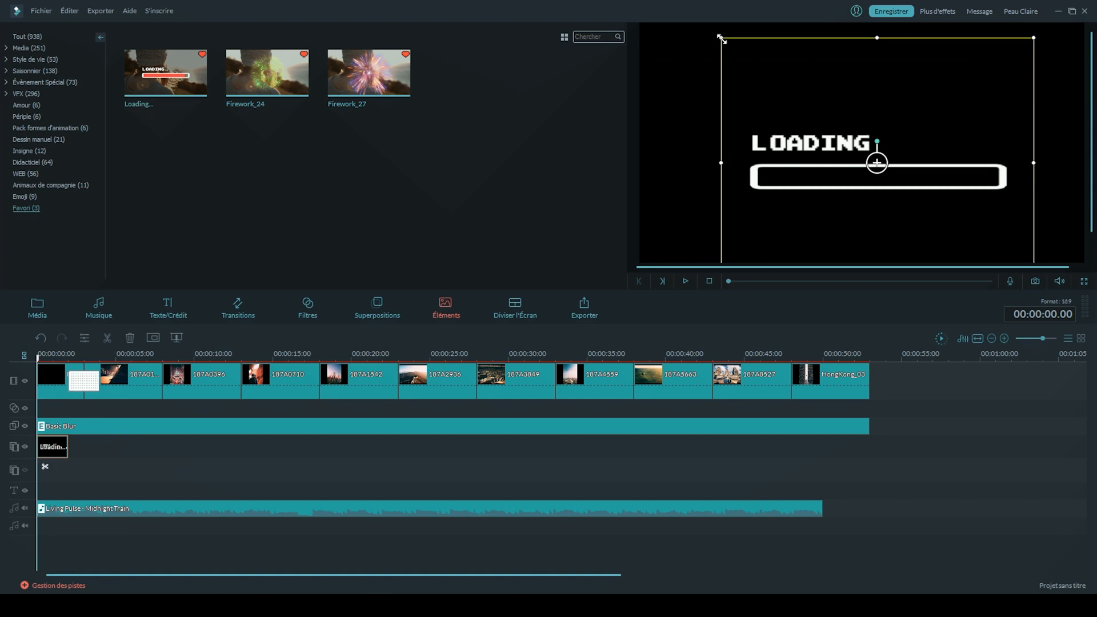
pyautogui.moveTo(721, 38); pyautogui.dragTo(802, 130)
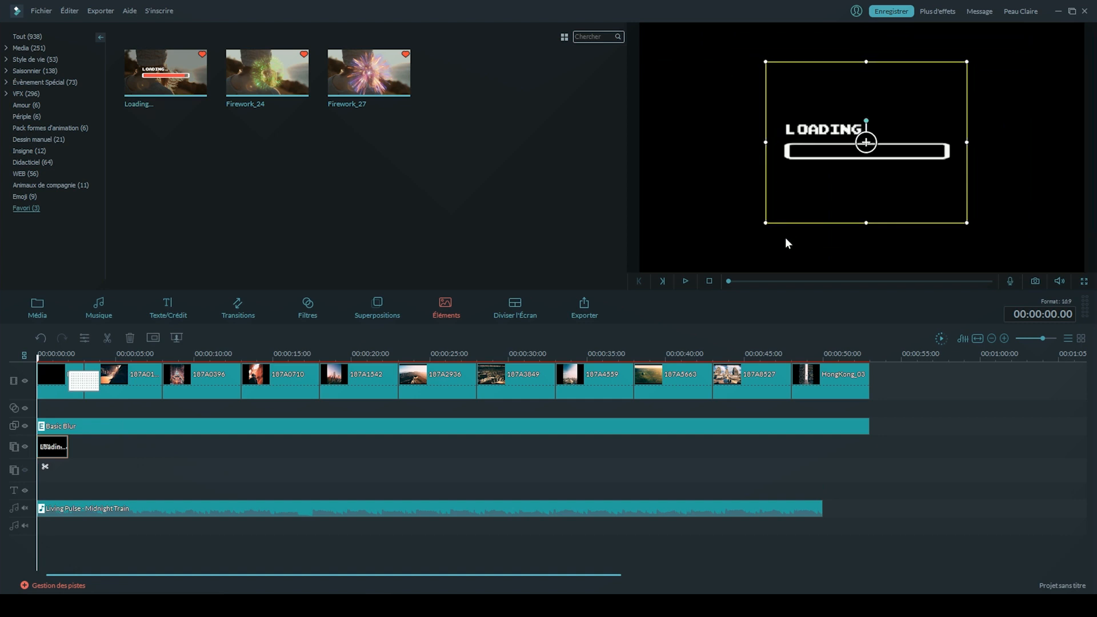
pyautogui.click(147, 467)
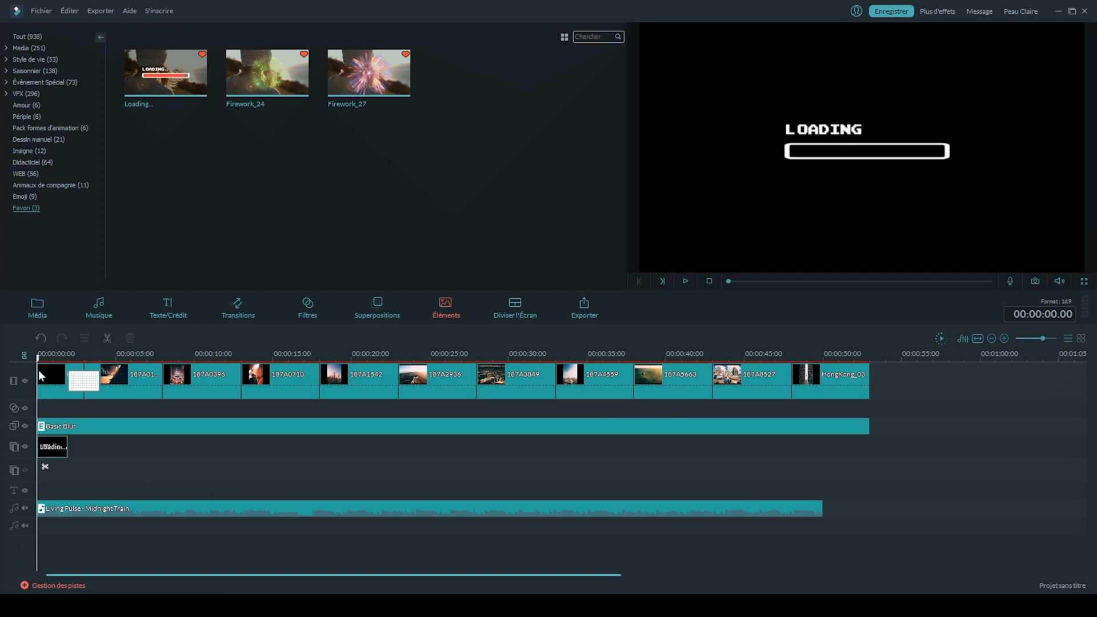
pyautogui.press('space')
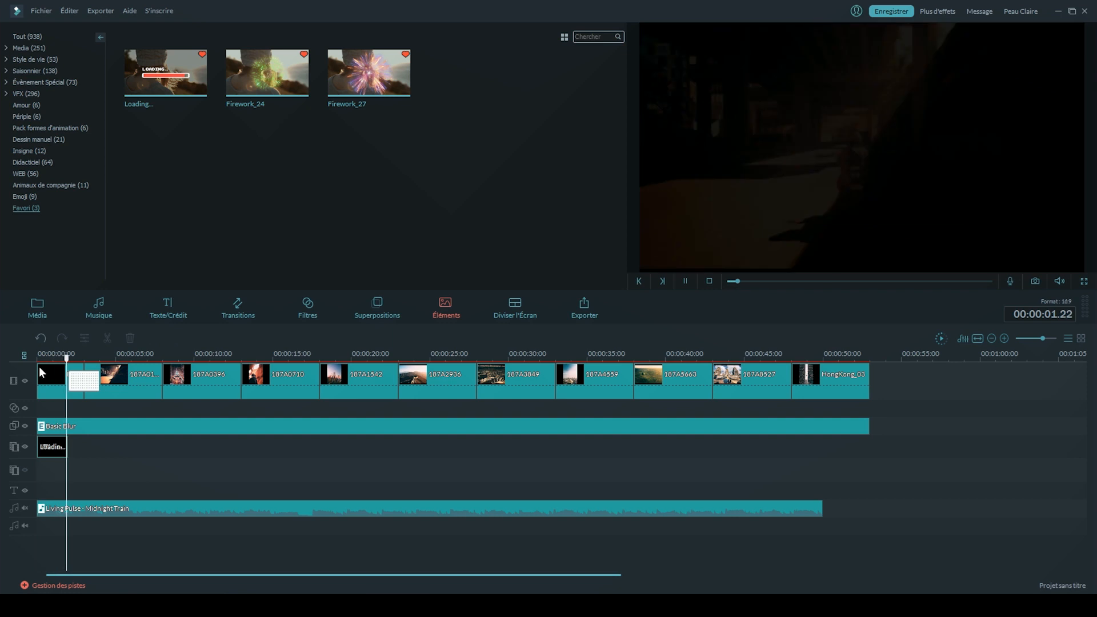
pyautogui.press('space')
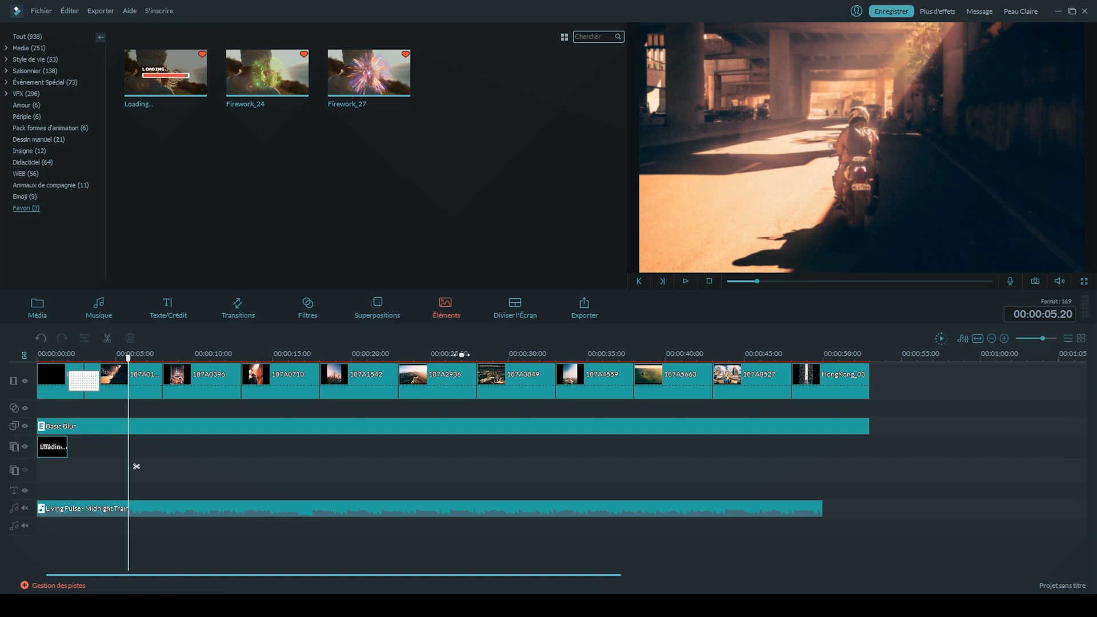
# Step: Add the Firework_24 and Firework_27 elements on separate tracks above photo 187A2936, both starting at 00:00:24.00
pyautogui.click(433, 359)
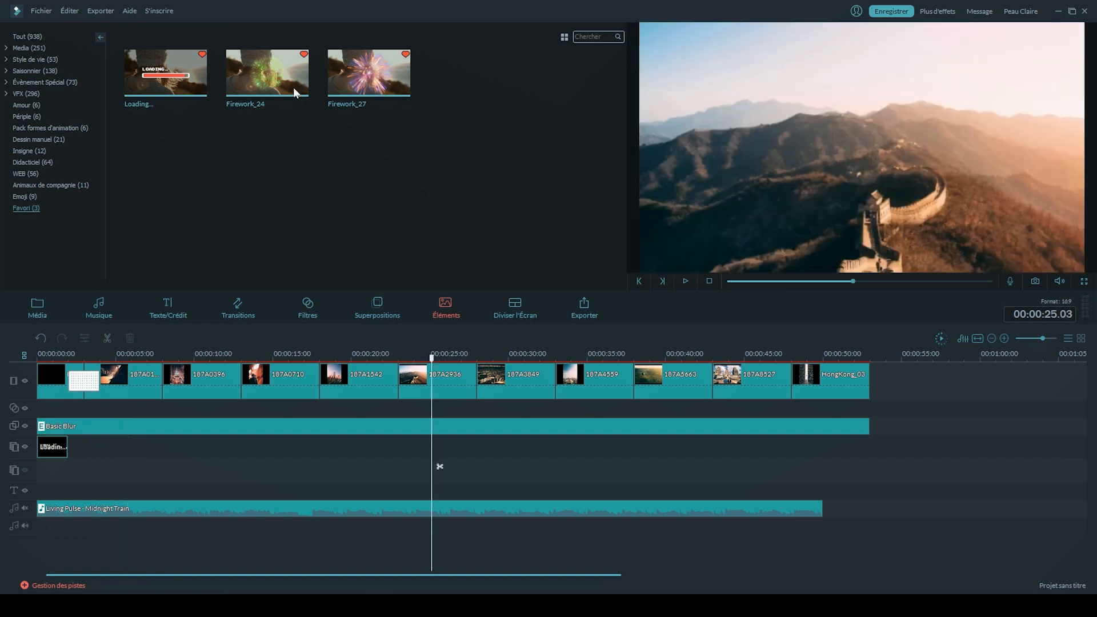
pyautogui.moveTo(292, 84); pyautogui.dragTo(412, 458)
pyautogui.moveTo(383, 81); pyautogui.dragTo(411, 472)
# Step: Shrink the Firework_24 element and move it over the distant hills in the upper left of the Great Wall photo
pyautogui.click(448, 448)
pyautogui.moveTo(737, 22); pyautogui.dragTo(880, 145)
pyautogui.moveTo(902, 244); pyautogui.dragTo(726, 131)
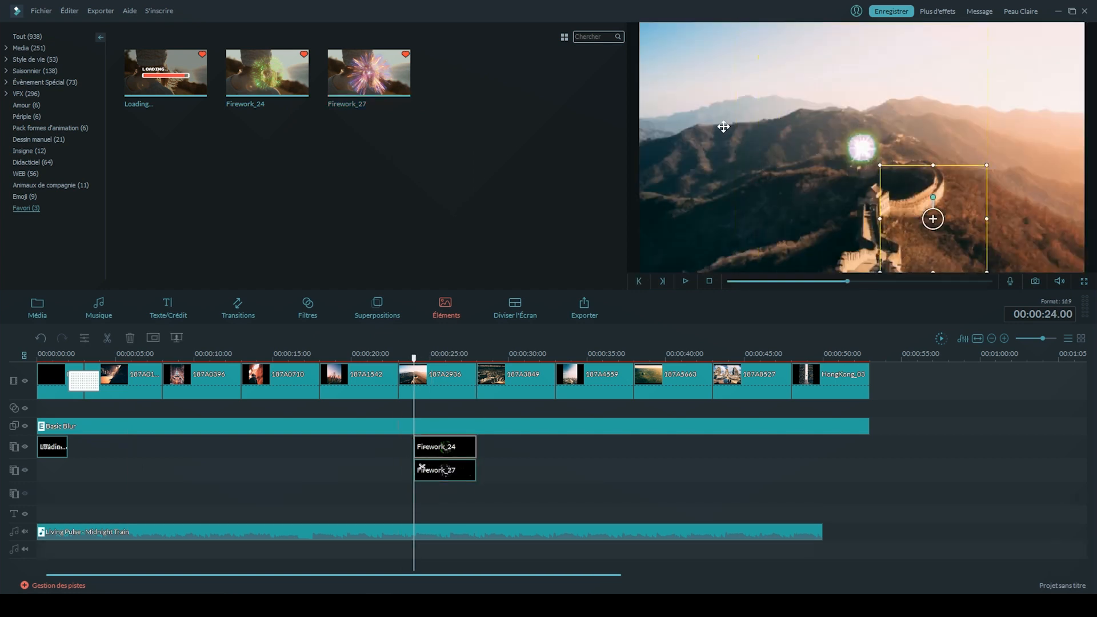
# Step: Shrink the Firework_27 element and move it into the sky in the upper right of the Great Wall photo
pyautogui.click(433, 473)
pyautogui.moveTo(737, 23); pyautogui.dragTo(872, 160)
pyautogui.moveTo(926, 212); pyautogui.dragTo(973, 114)
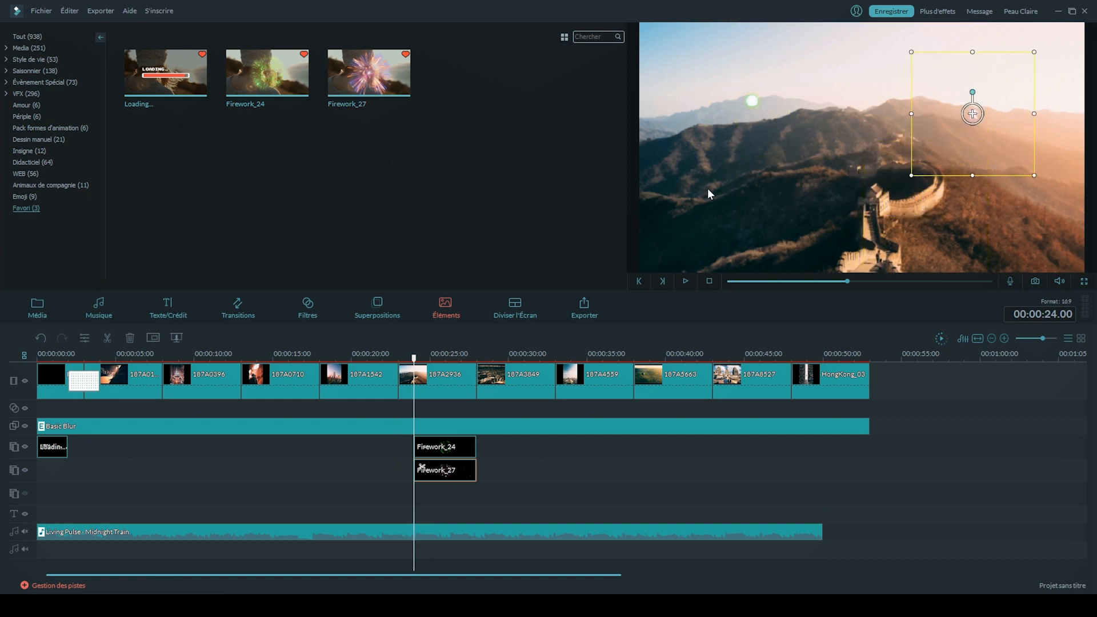
# Step: Play the Great Wall photo from 00:00:23.13 to check the two fireworks, and deselect the Firework_27 clip
pyautogui.moveTo(414, 358); pyautogui.dragTo(406, 360)
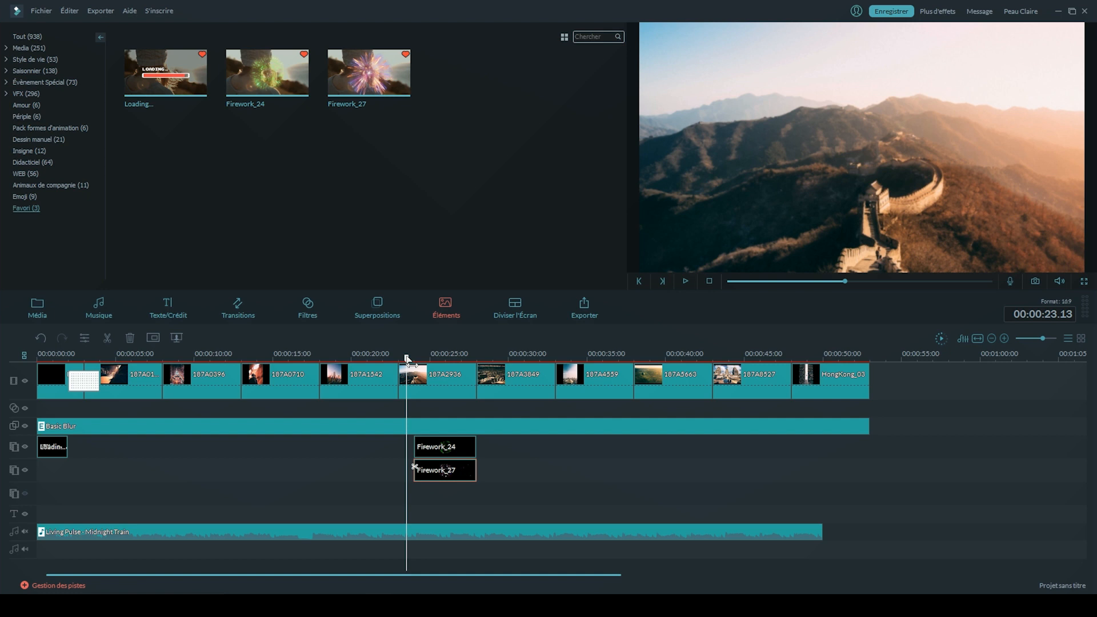
pyautogui.press('space')
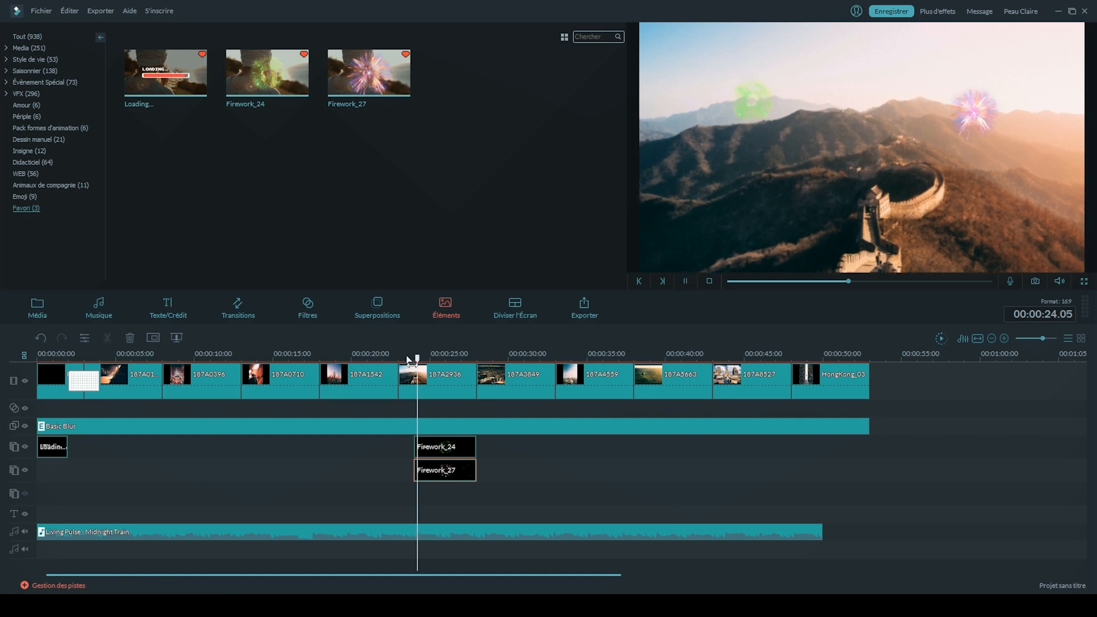
pyautogui.press('space')
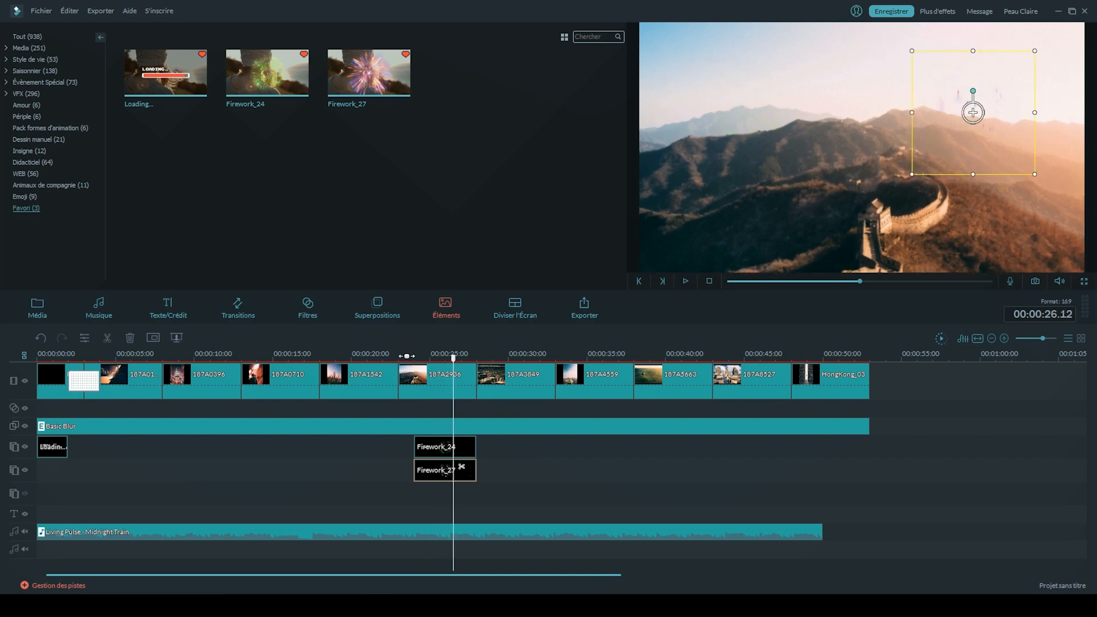
pyautogui.click(355, 473)
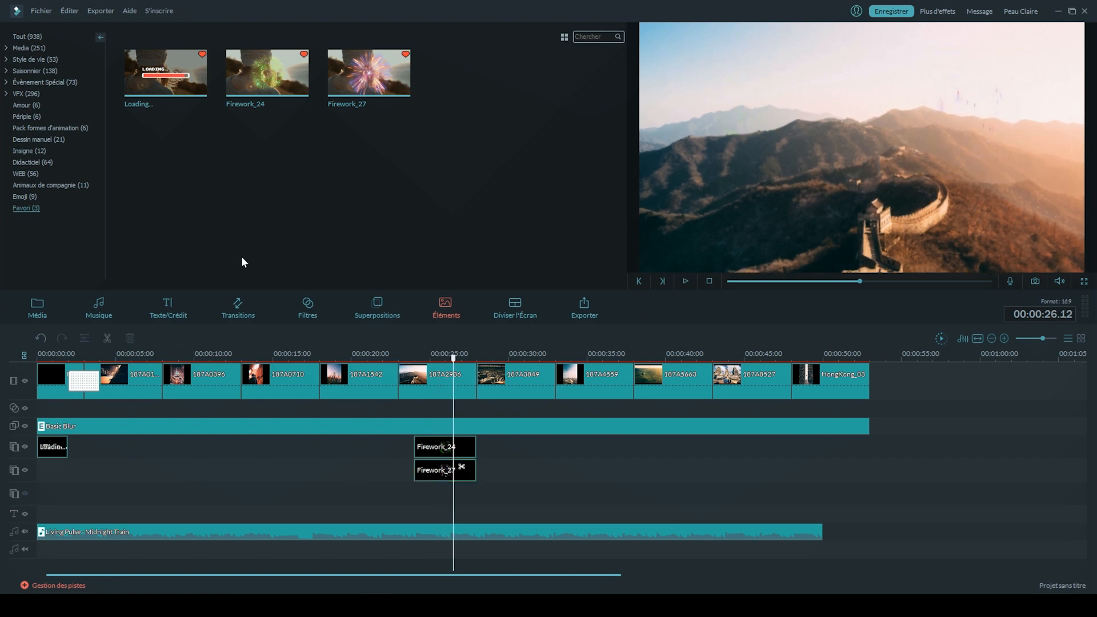
# Step: Add the favourite overlay CinematicFlares 2 over photo 187A8527 and play that section to check it
pyautogui.click(377, 308)
pyautogui.click(43, 184)
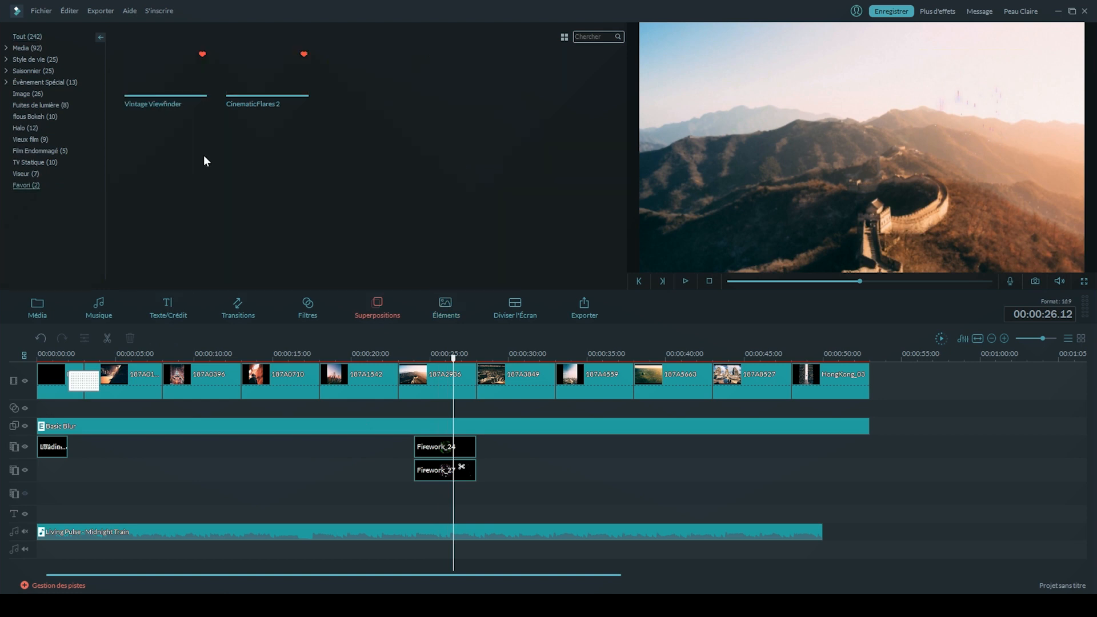
pyautogui.click(751, 358)
pyautogui.moveTo(297, 84); pyautogui.dragTo(744, 407)
pyautogui.press('space')
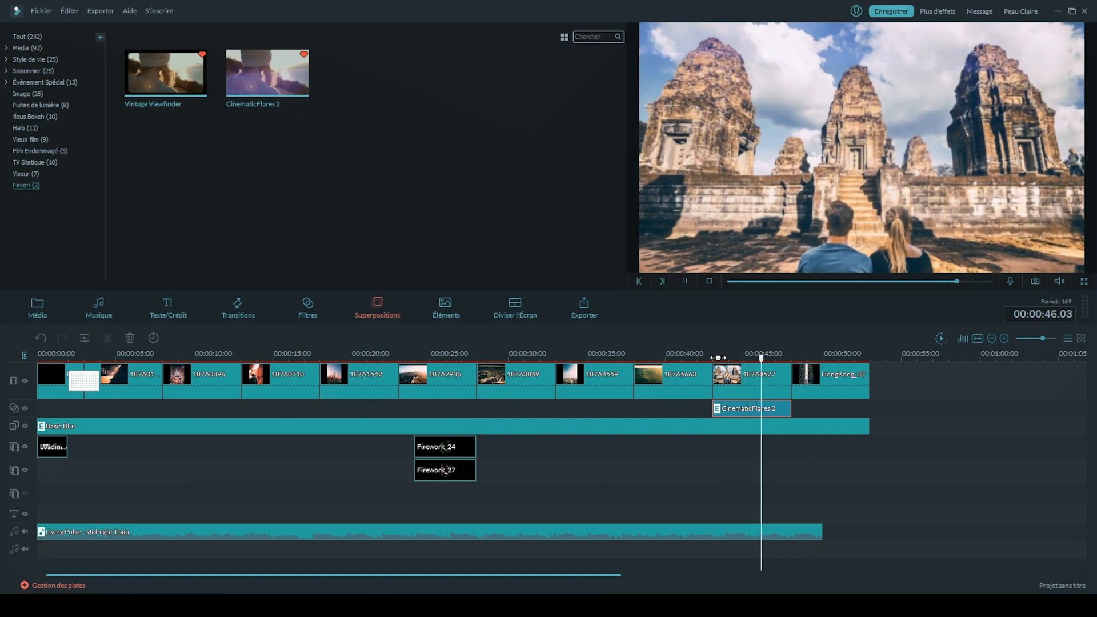
pyautogui.press('space')
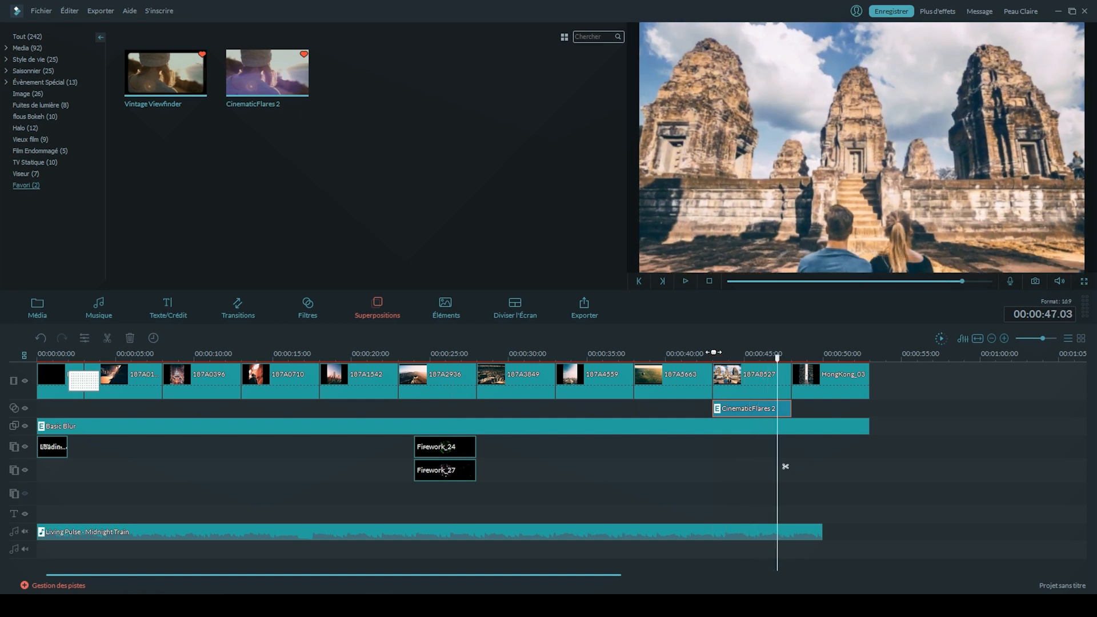
# Step: Try the CinematicFlares 2 overlay over photo HongKong_03, play it, and undo the addition
pyautogui.click(823, 360)
pyautogui.moveTo(290, 93); pyautogui.dragTo(812, 365)
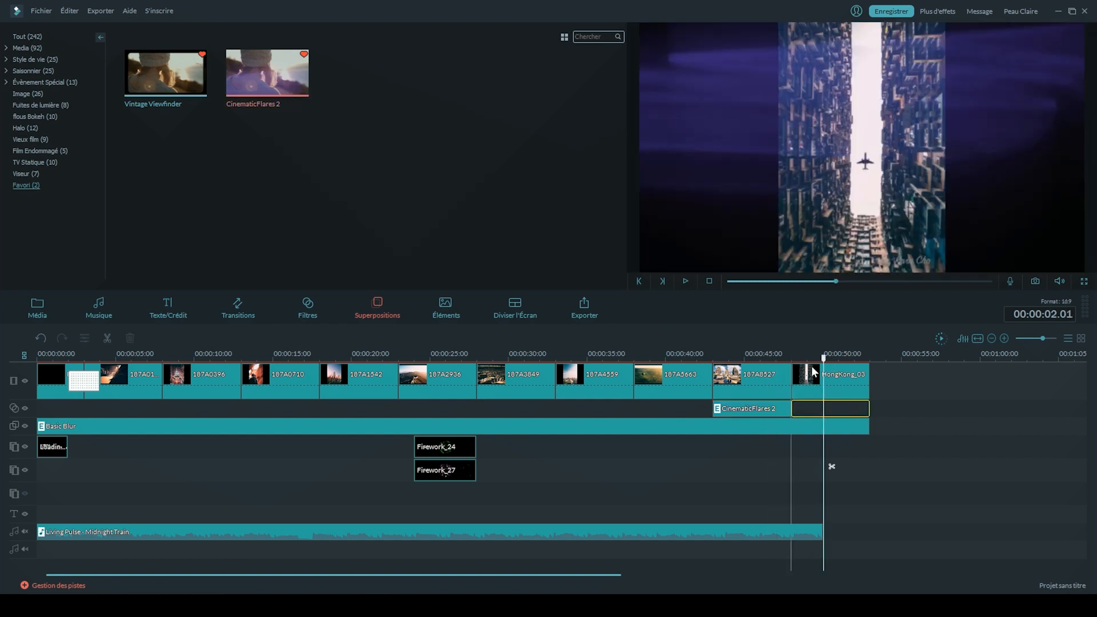
pyautogui.press('space')
pyautogui.press('space')
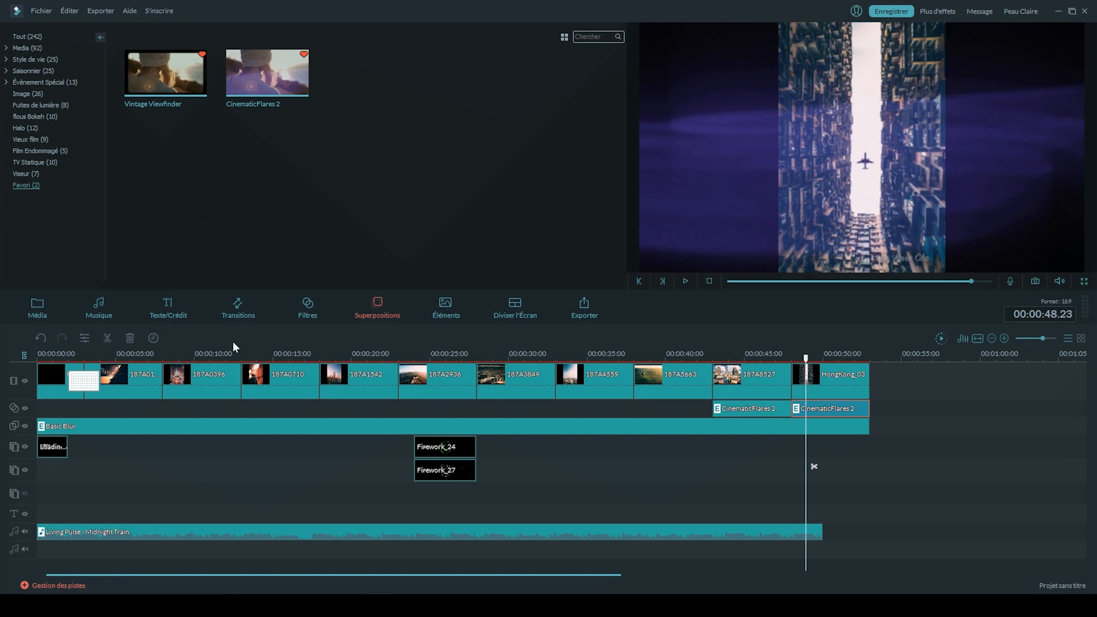
pyautogui.hotkey('ctrl', 'z')
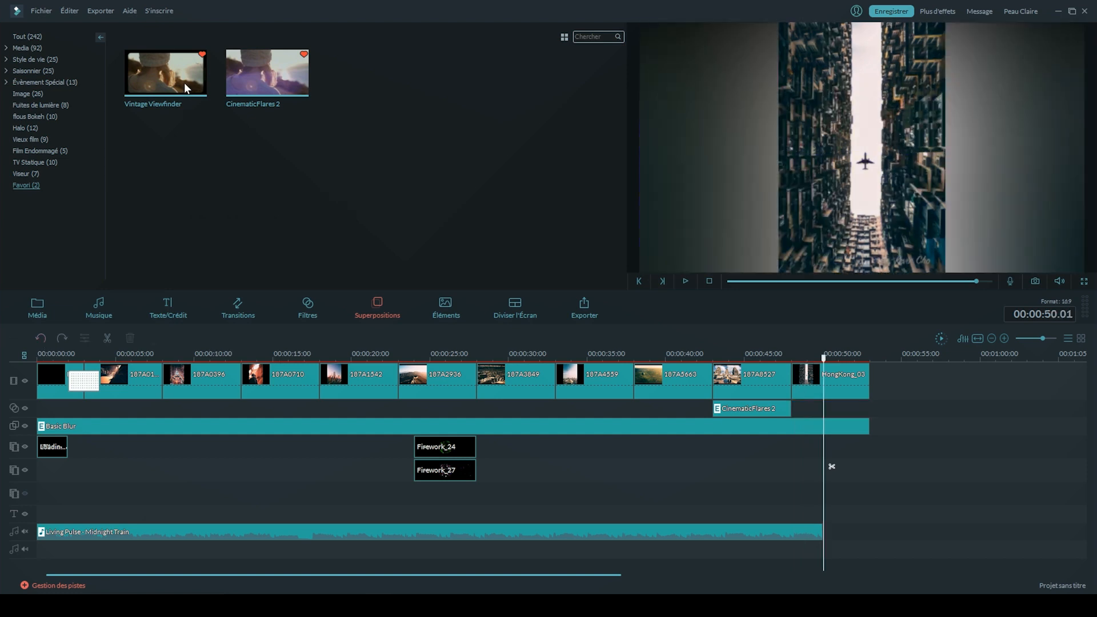
# Step: Add the Vintage Viewfinder overlay over photo HongKong_03 and play it to check the effect
pyautogui.moveTo(791, 393); pyautogui.dragTo(800, 395)
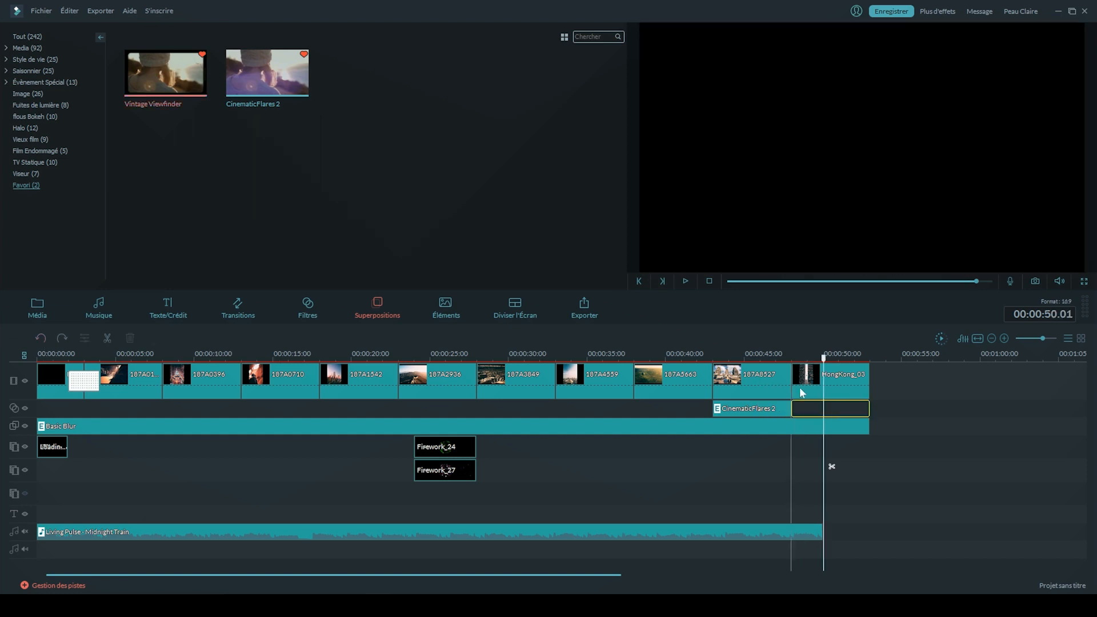
pyautogui.press('space')
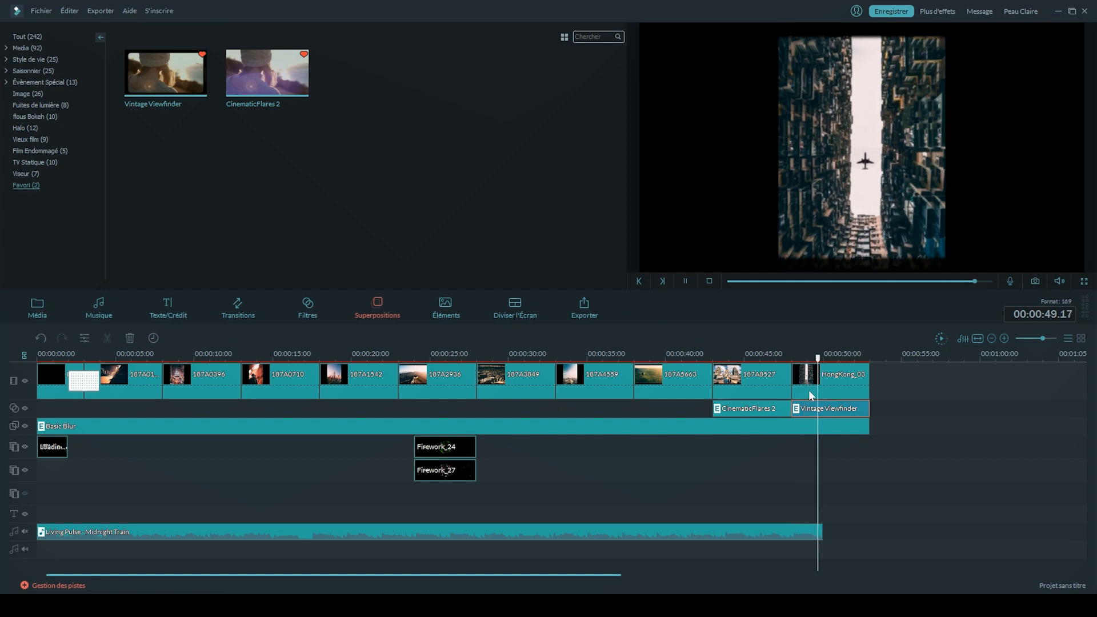
pyautogui.press('space')
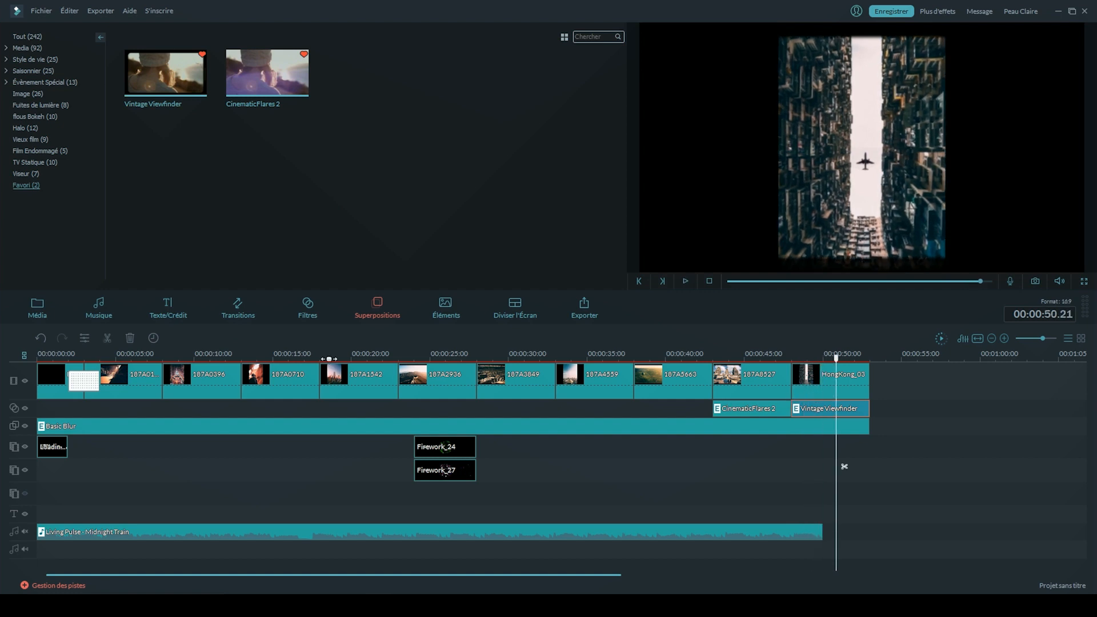
# Step: Add the SunFlower filter from the Instagram Style category over photo 187A1542 and play it to check
pyautogui.click(193, 81)
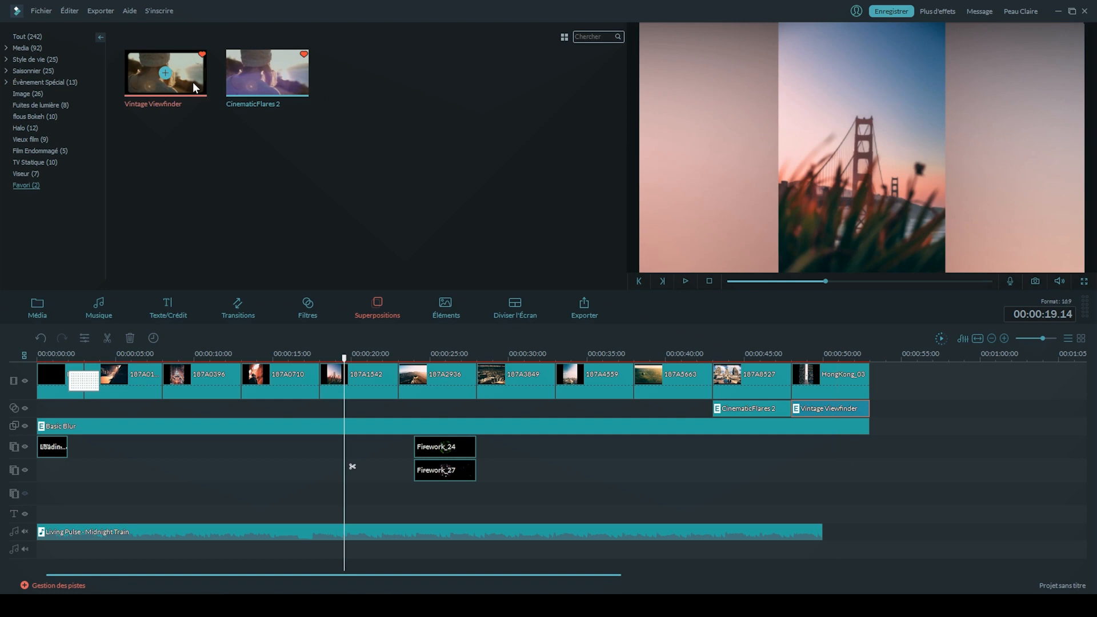
pyautogui.click(195, 87)
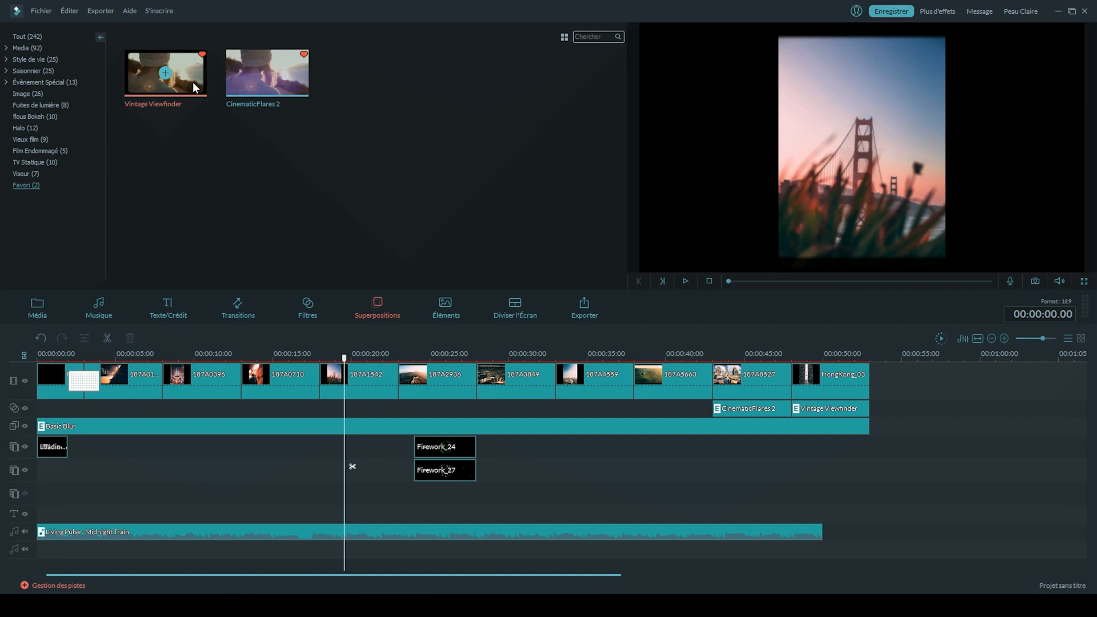
pyautogui.click(295, 297)
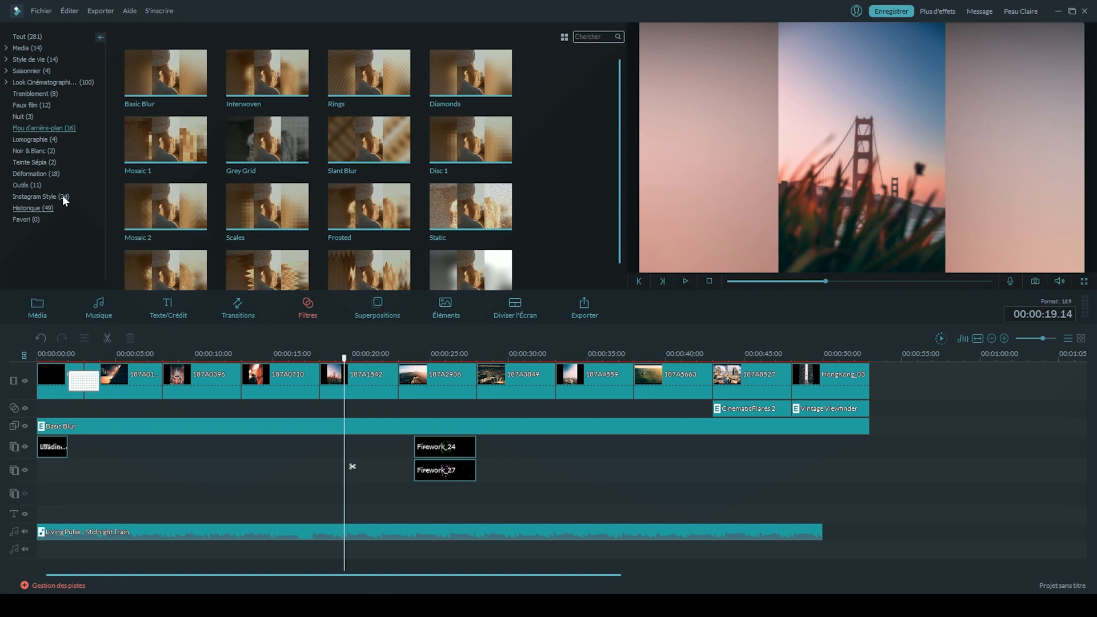
pyautogui.click(70, 197)
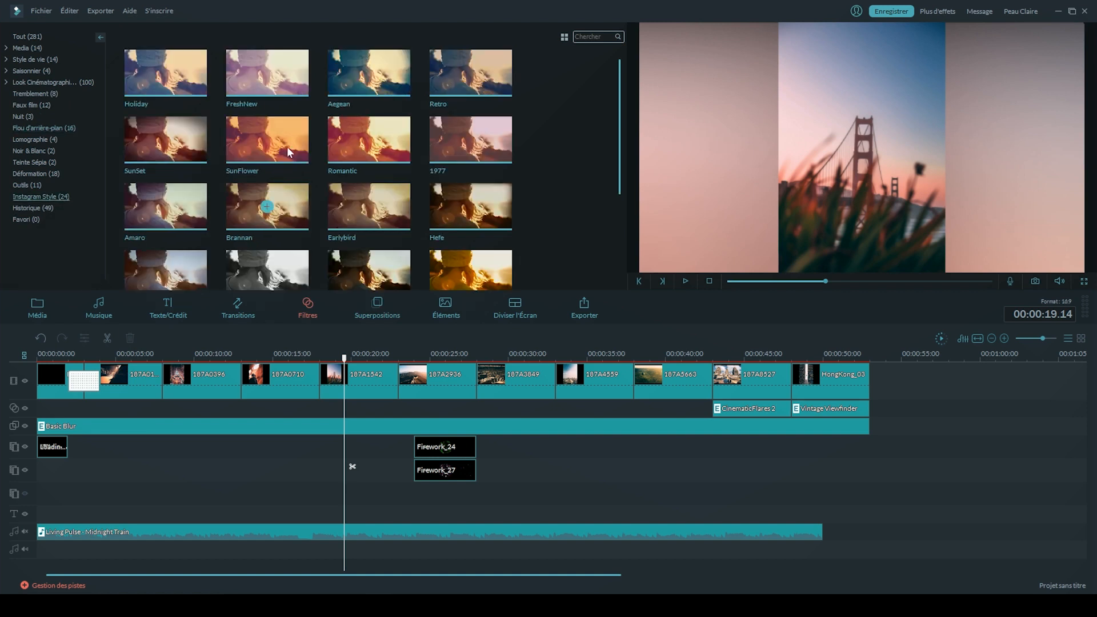
pyautogui.moveTo(287, 287); pyautogui.dragTo(317, 379)
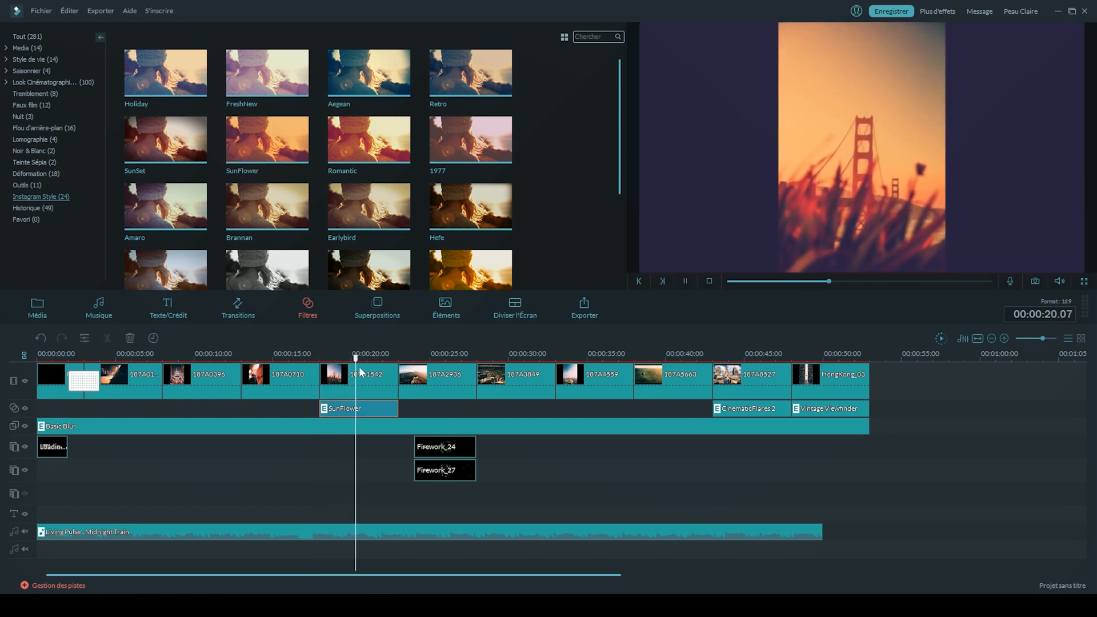
pyautogui.press('space')
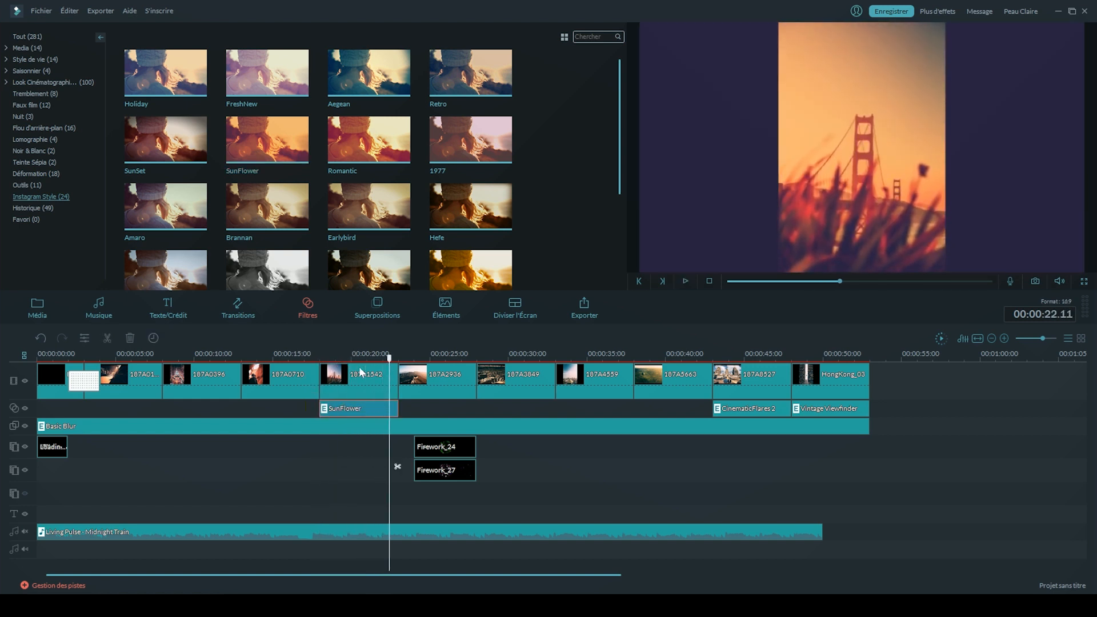
# Step: Play the slideshow from photo 187A0396 and move the playhead to 00:00:14.12 on photo 187A0710
pyautogui.click(192, 356)
pyautogui.press('space')
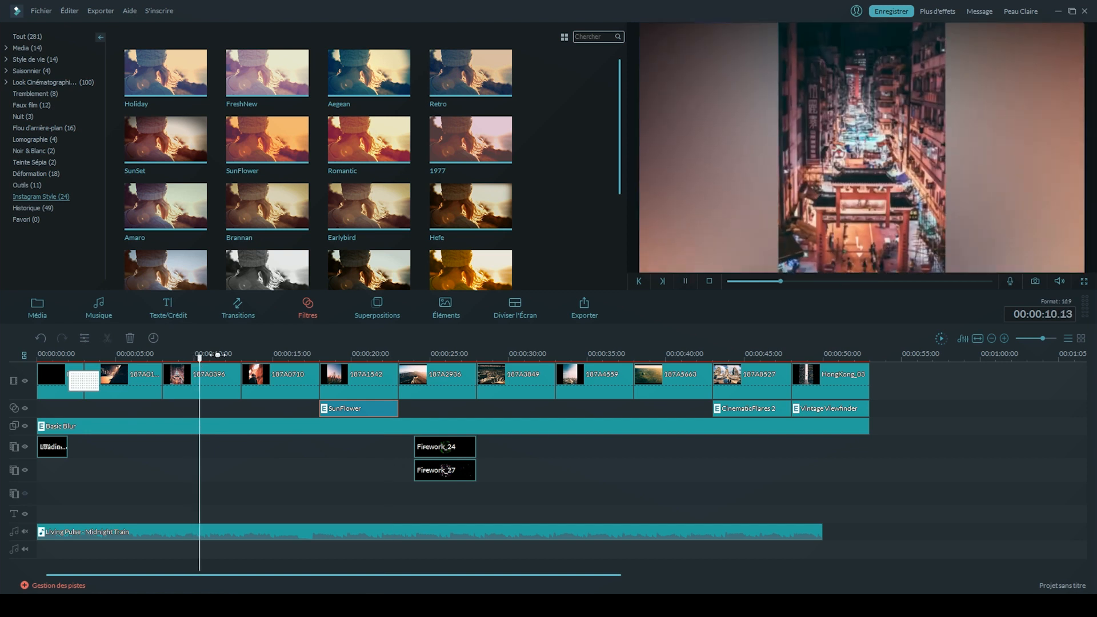
pyautogui.press('space')
pyautogui.moveTo(252, 357); pyautogui.dragTo(266, 349)
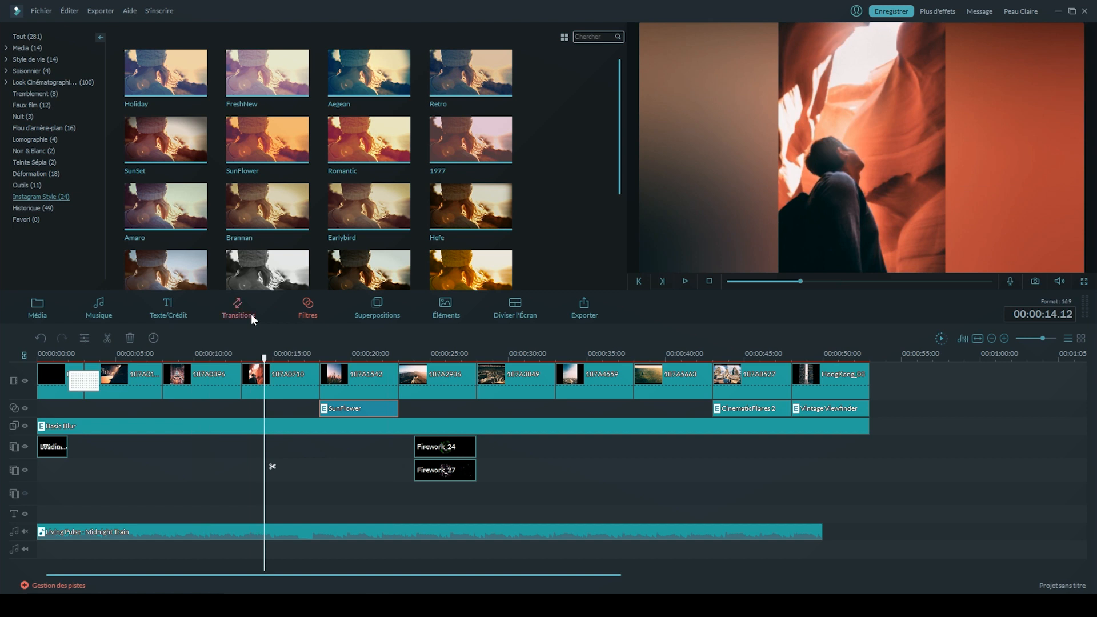
# Step: Add the Warp Zoom 6 transition between photos 187A5663 and 187A8527 and play it from 00:00:41.00
pyautogui.click(252, 316)
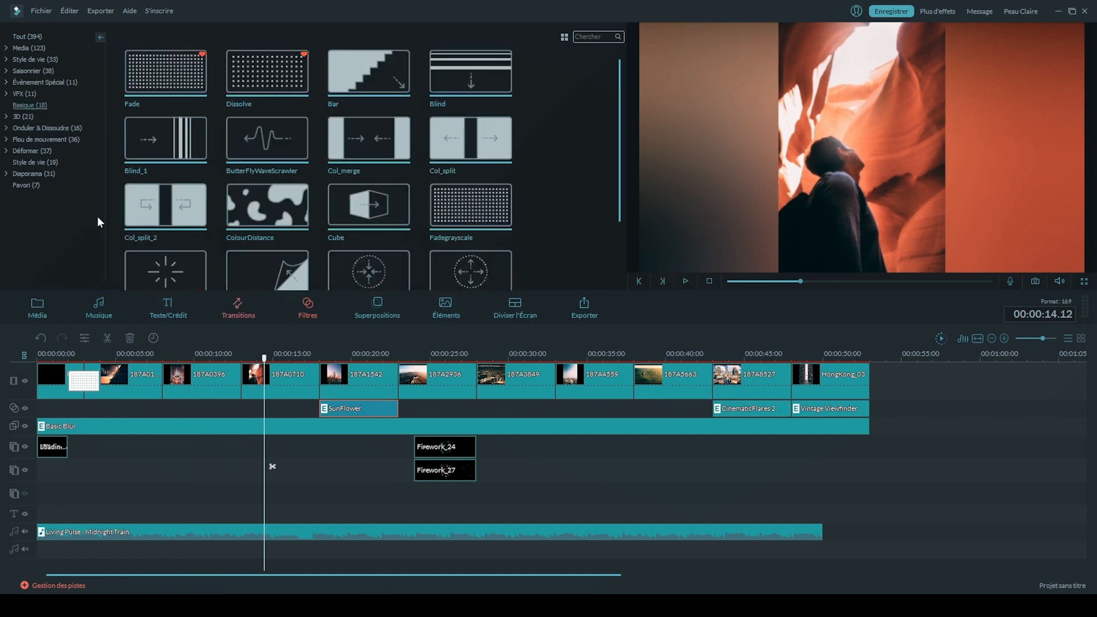
pyautogui.click(8, 151)
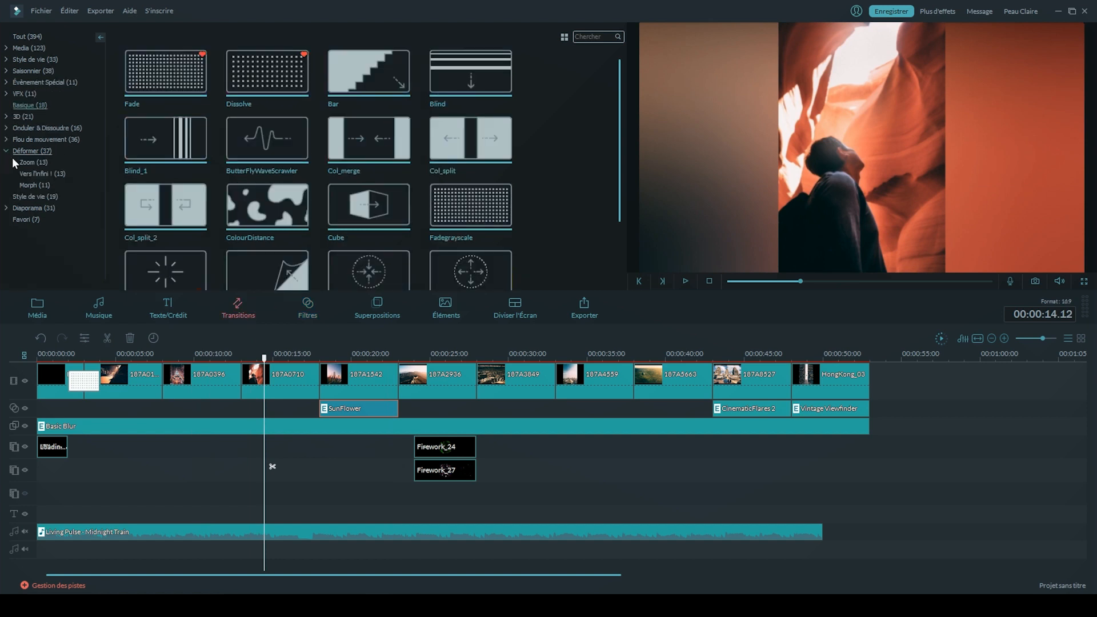
pyautogui.click(48, 161)
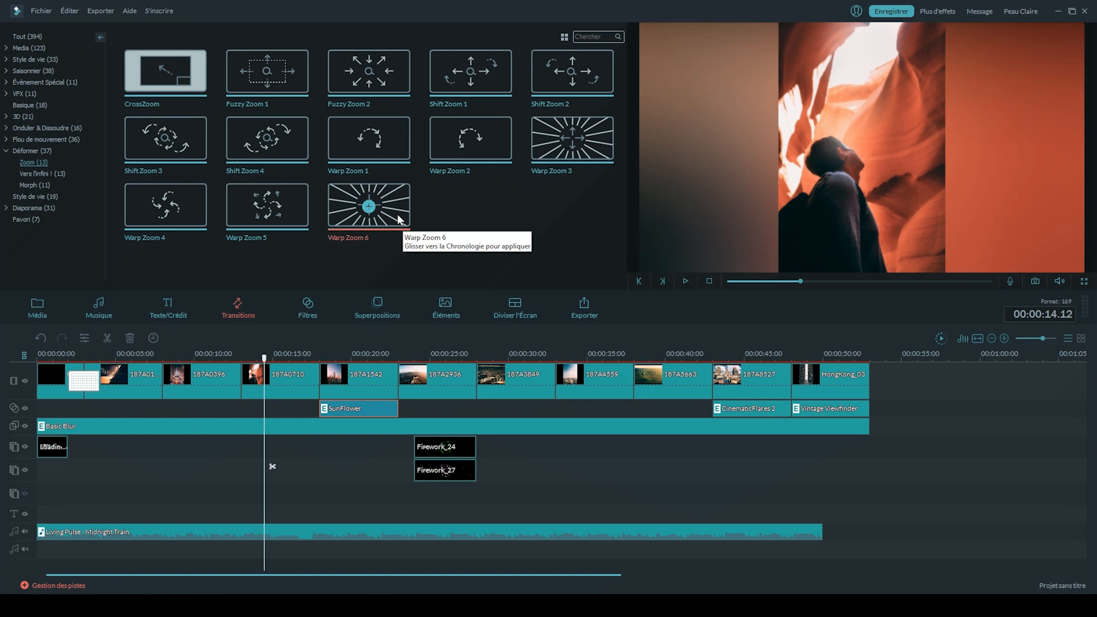
pyautogui.moveTo(398, 216); pyautogui.dragTo(706, 383)
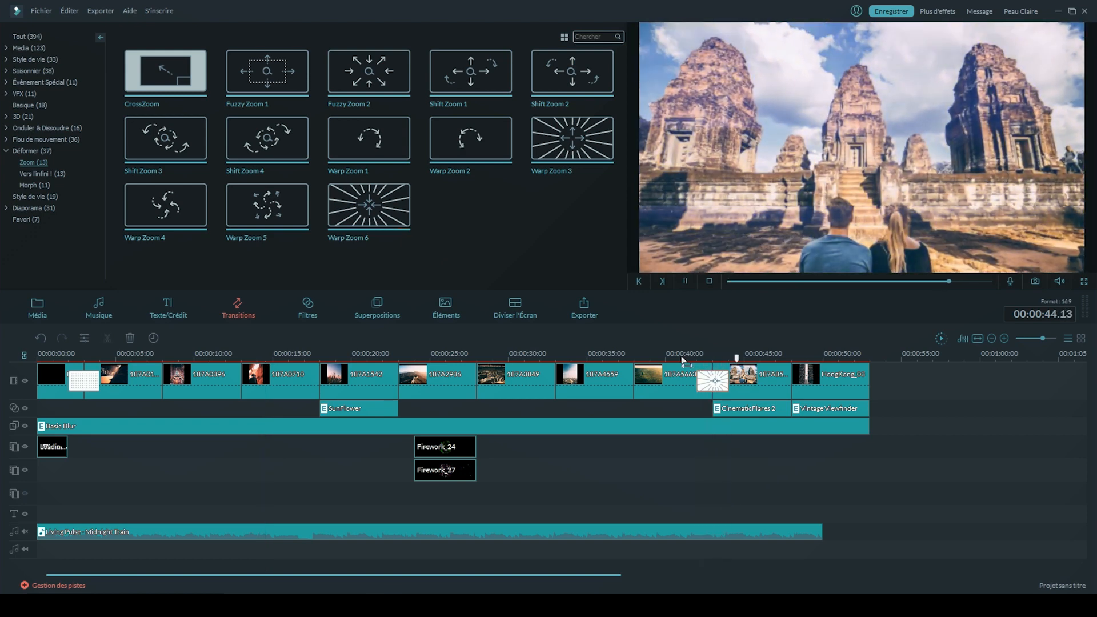
pyautogui.click(681, 357)
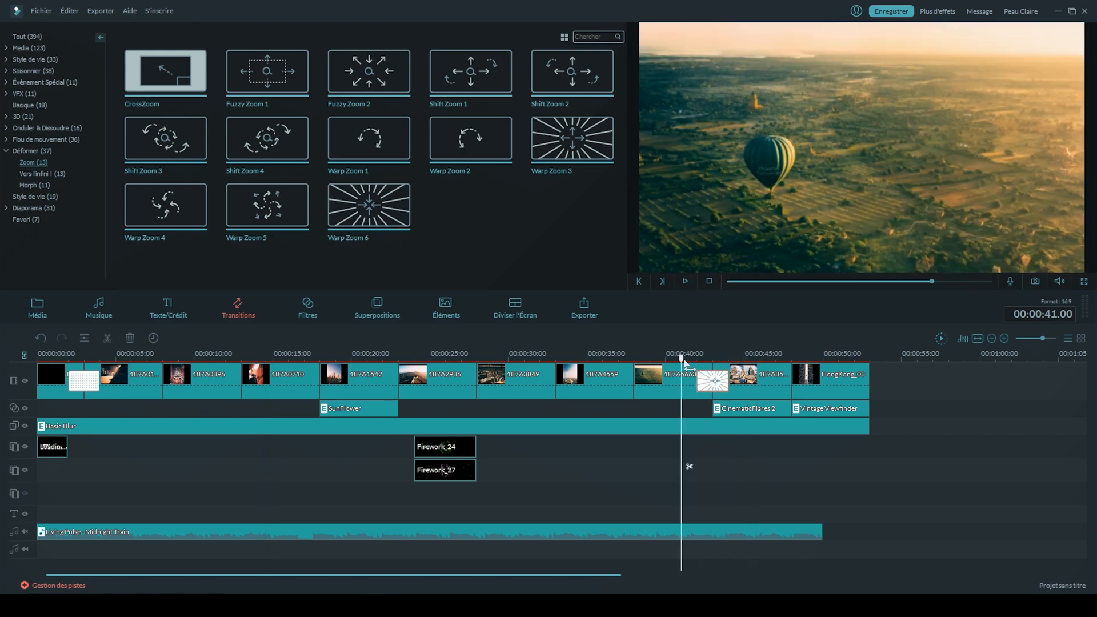
pyautogui.press('space')
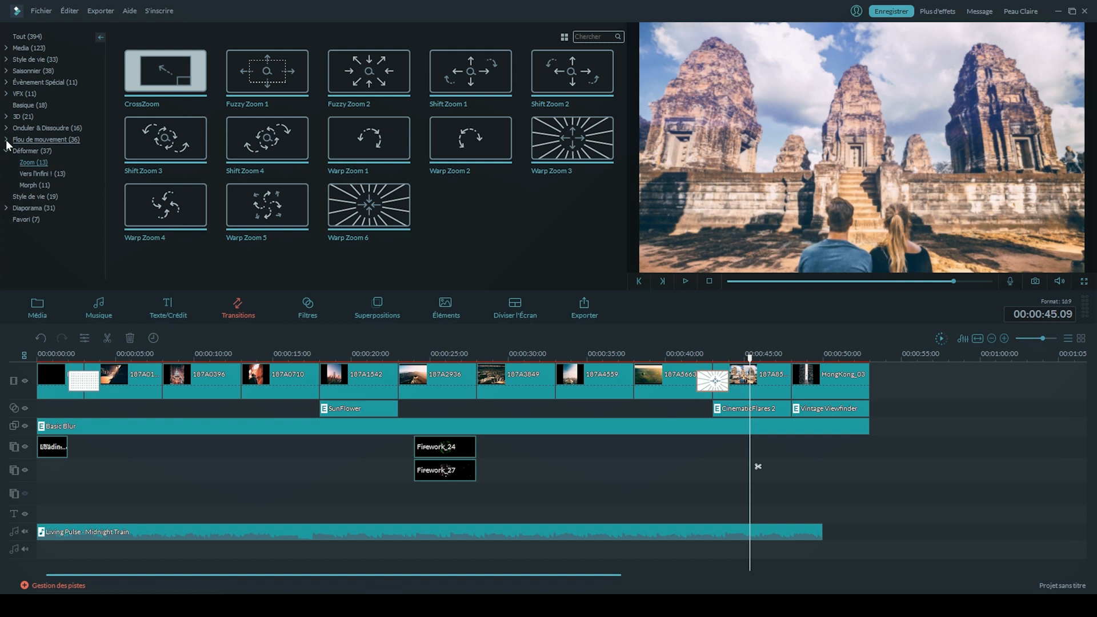
# Step: Add the travel title Travel Fun - Lower third 2 above photo 187A0710, starting at 00:00:13.00, and play it
pyautogui.click(267, 359)
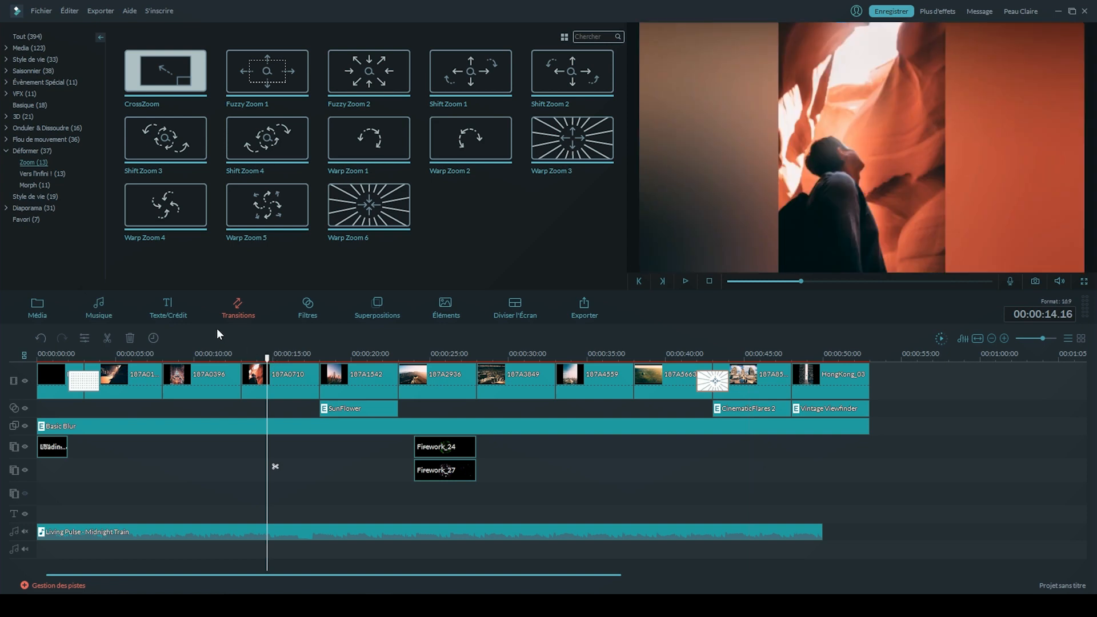
pyautogui.click(191, 317)
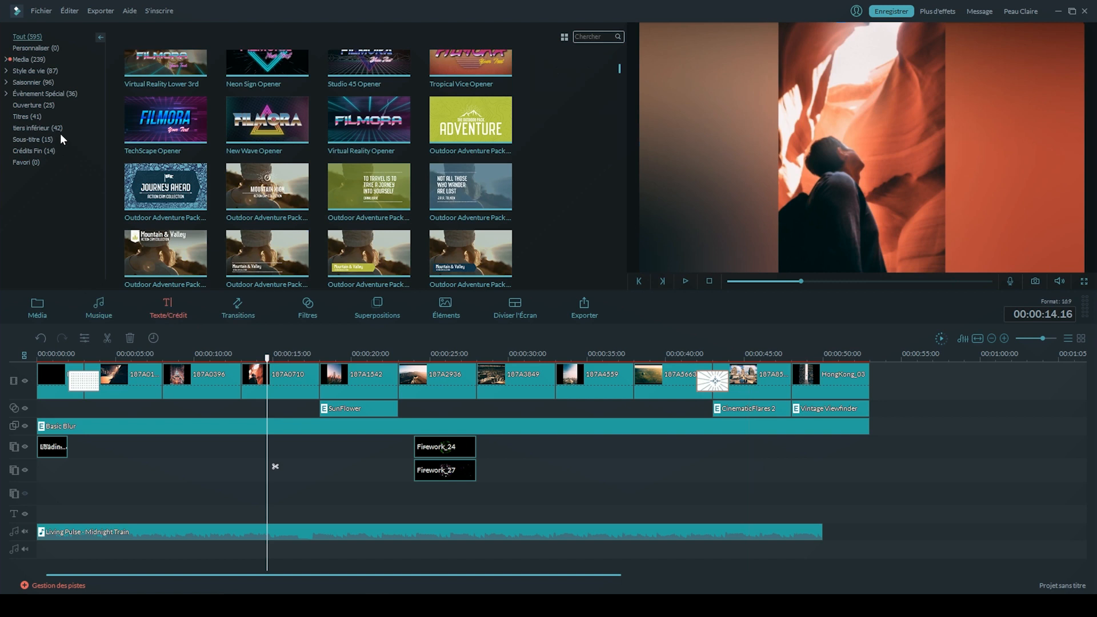
pyautogui.click(7, 71)
pyautogui.click(23, 94)
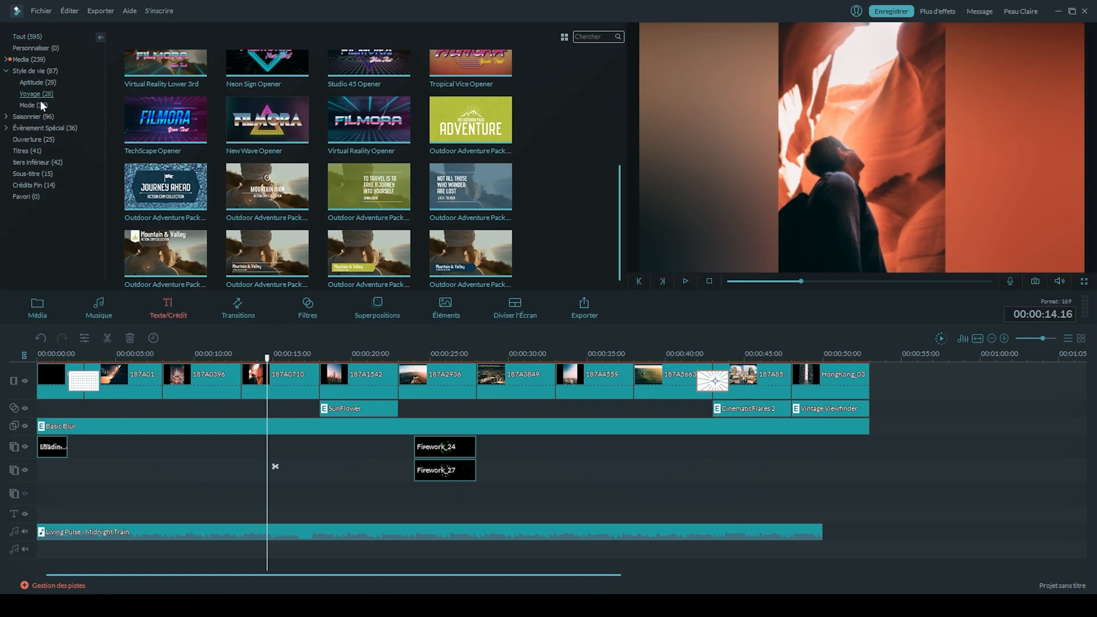
pyautogui.click(188, 136)
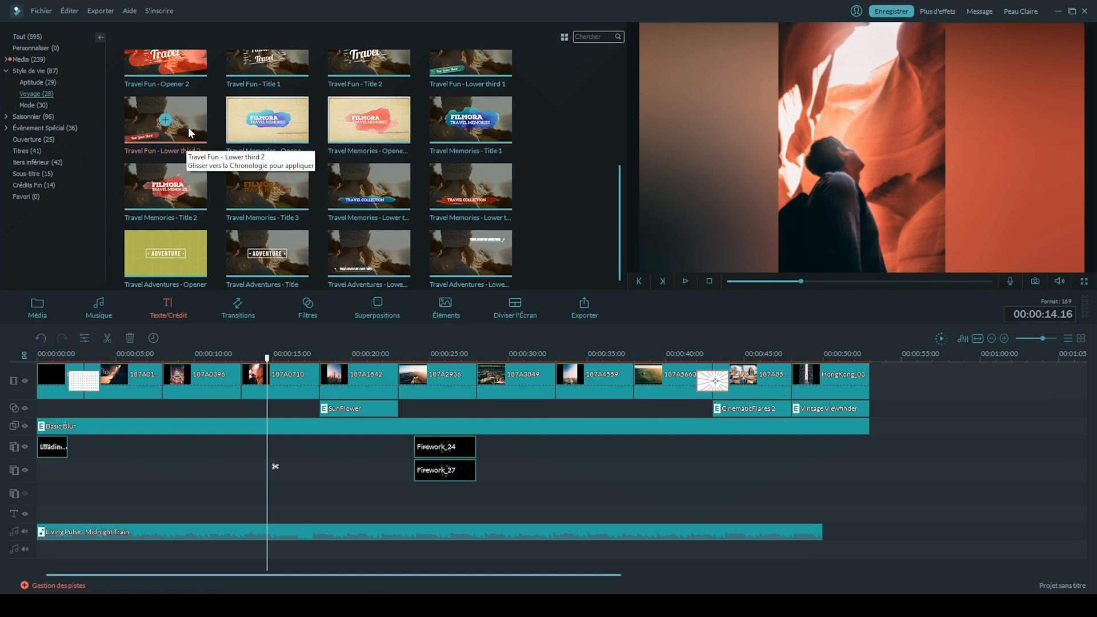
pyautogui.moveTo(244, 425); pyautogui.dragTo(249, 373)
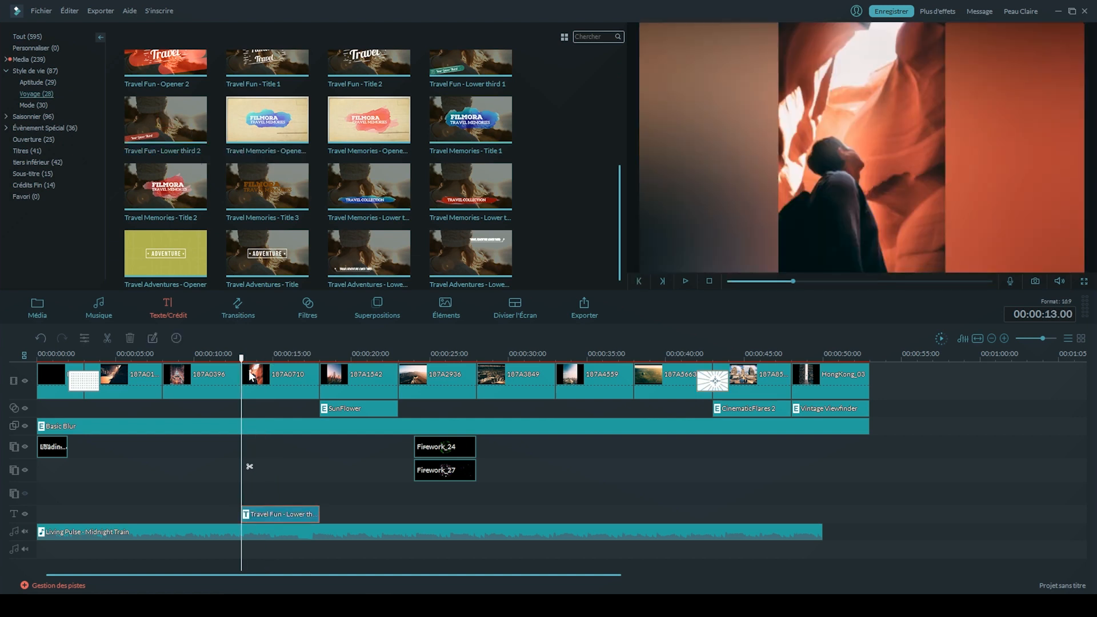
pyautogui.press('space')
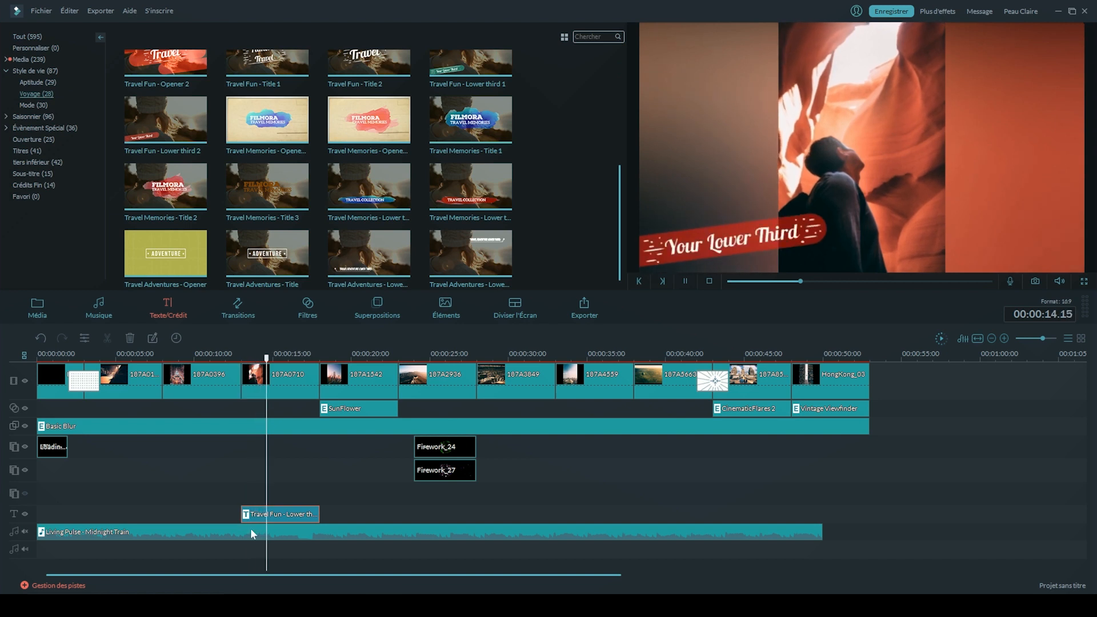
# Step: Change the text of the Travel Fun lower third title over photo 187A0710 to "Antelope Canyon"
pyautogui.click(272, 516)
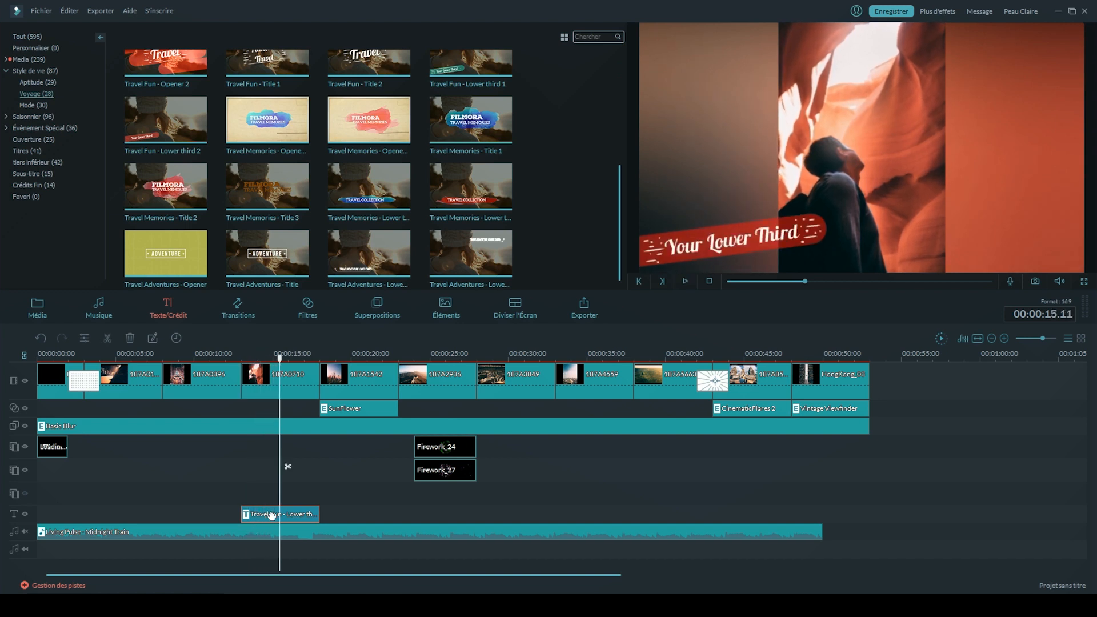
pyautogui.doubleClick(272, 516)
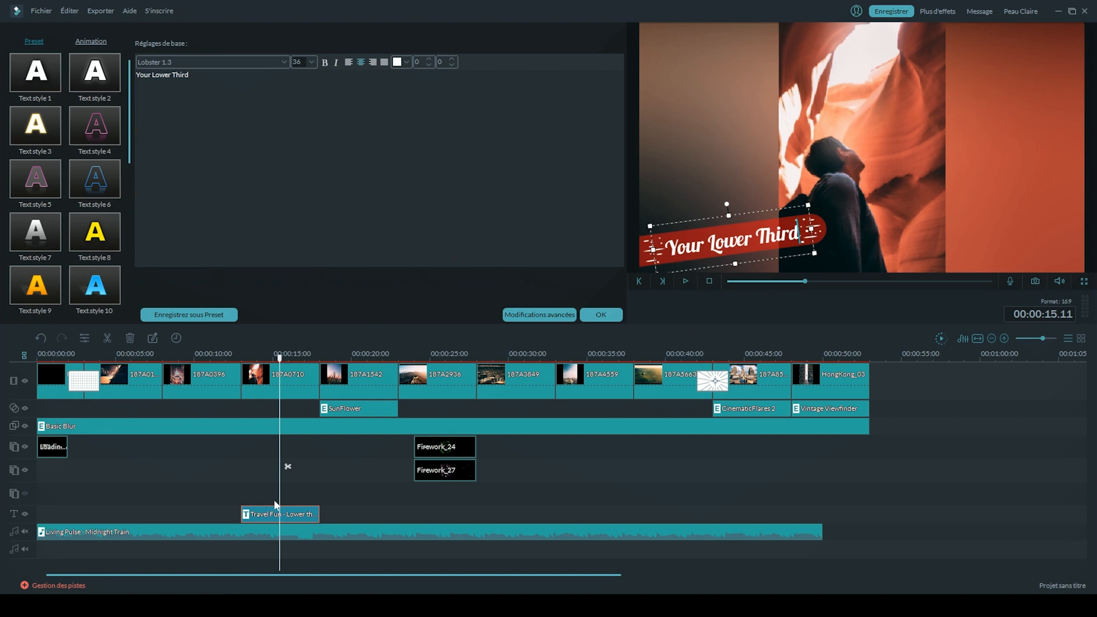
pyautogui.hotkey('ctrl', 'a')
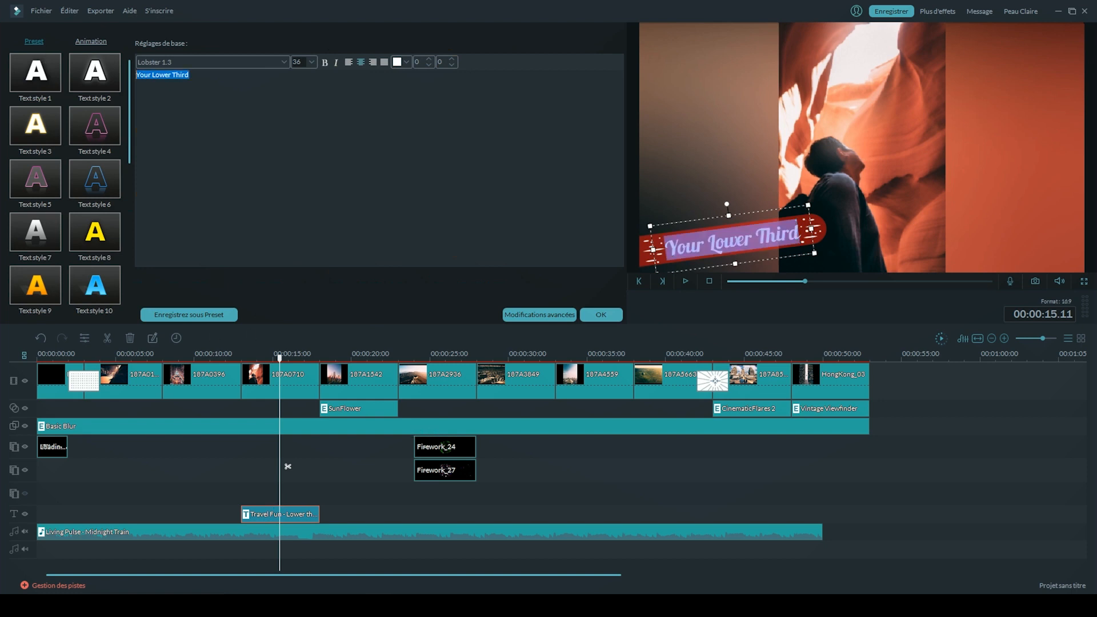
pyautogui.write('Antelop')
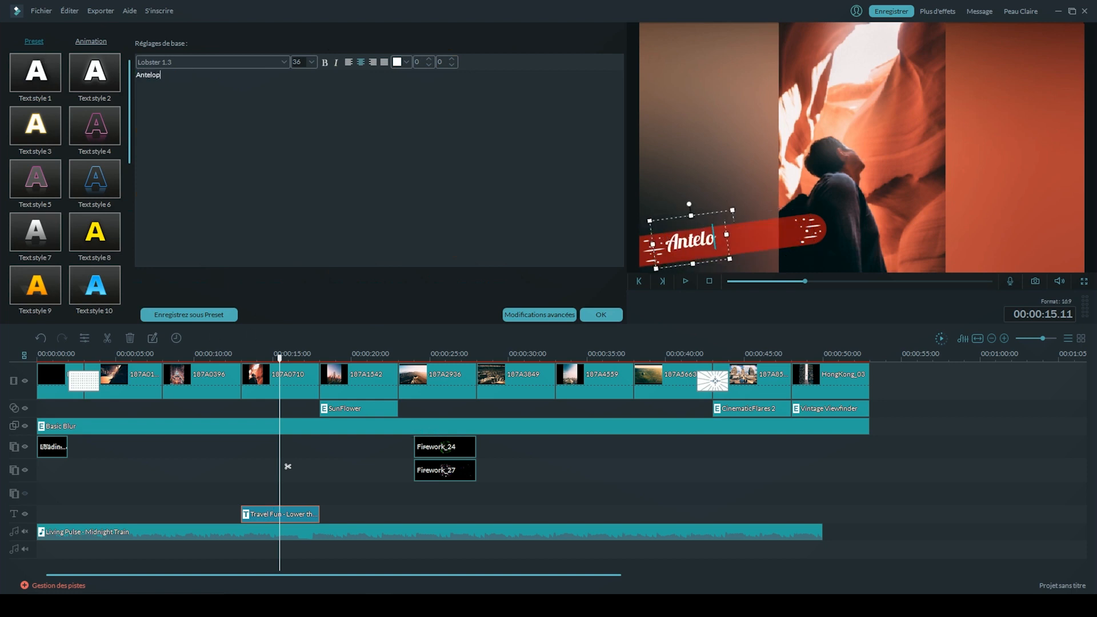
pyautogui.write('e Canyon')
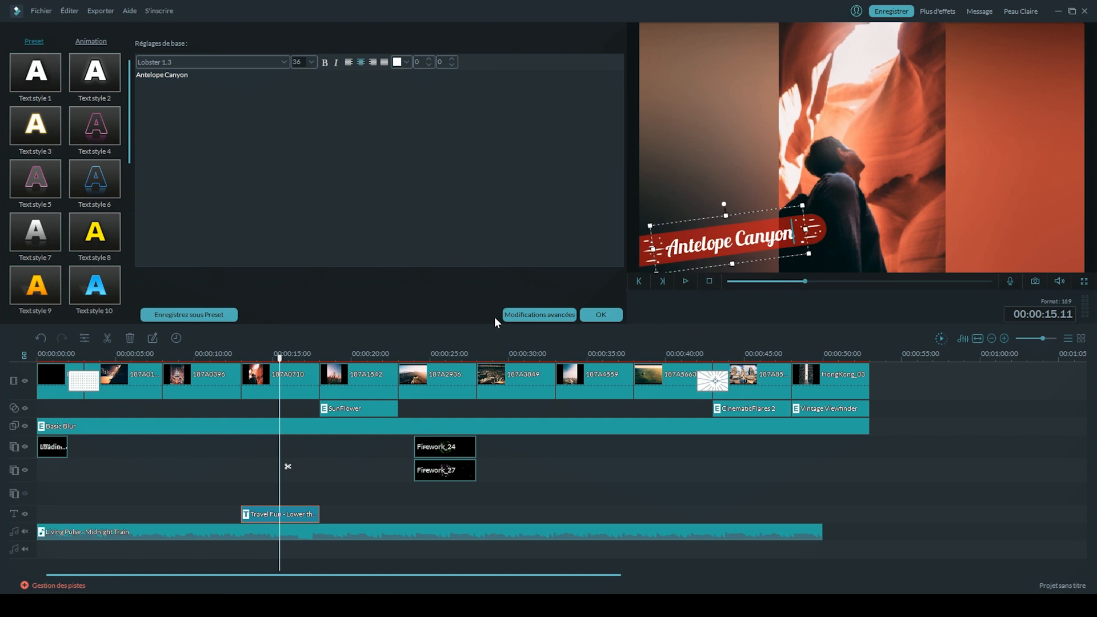
pyautogui.click(600, 316)
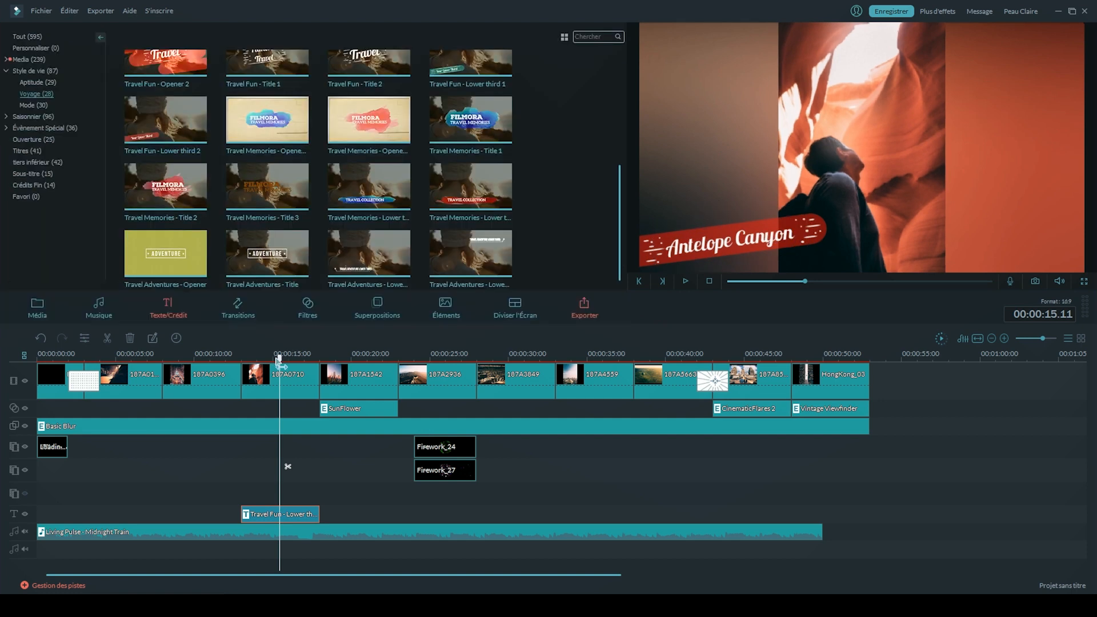
# Step: Play the slideshow from the start of photo 187A0710 to check the edited travel title
pyautogui.click(245, 360)
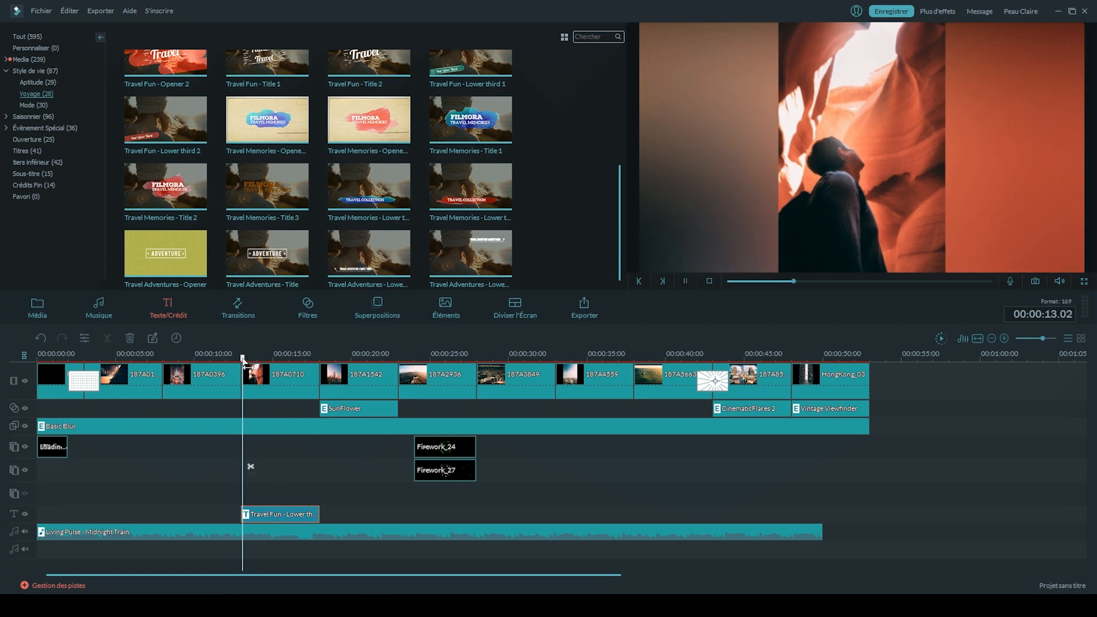
pyautogui.press('space')
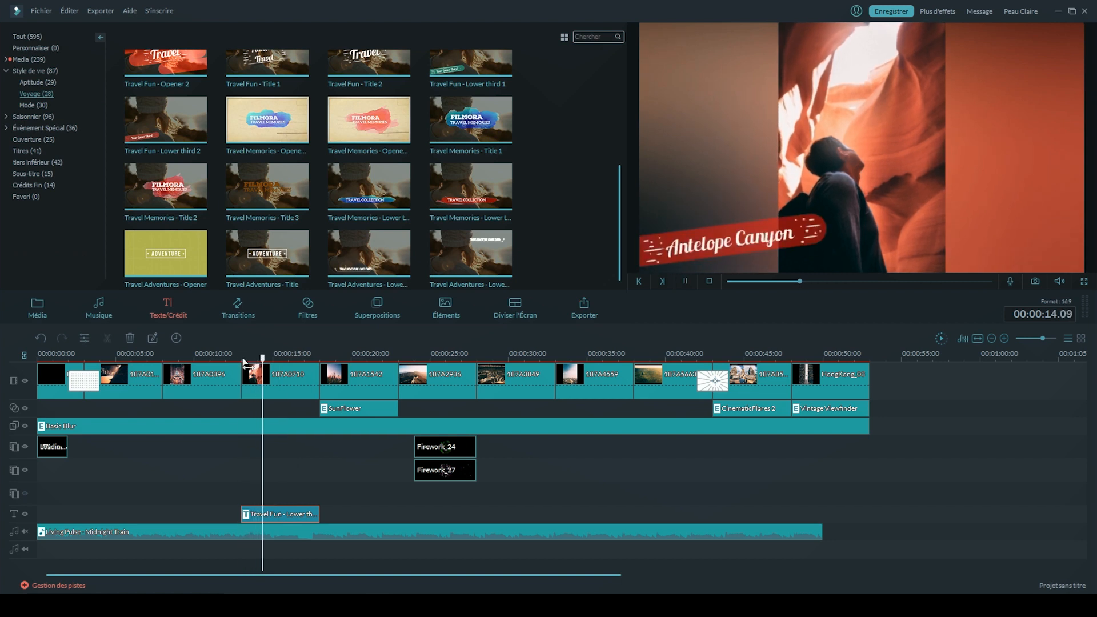
pyautogui.press('space')
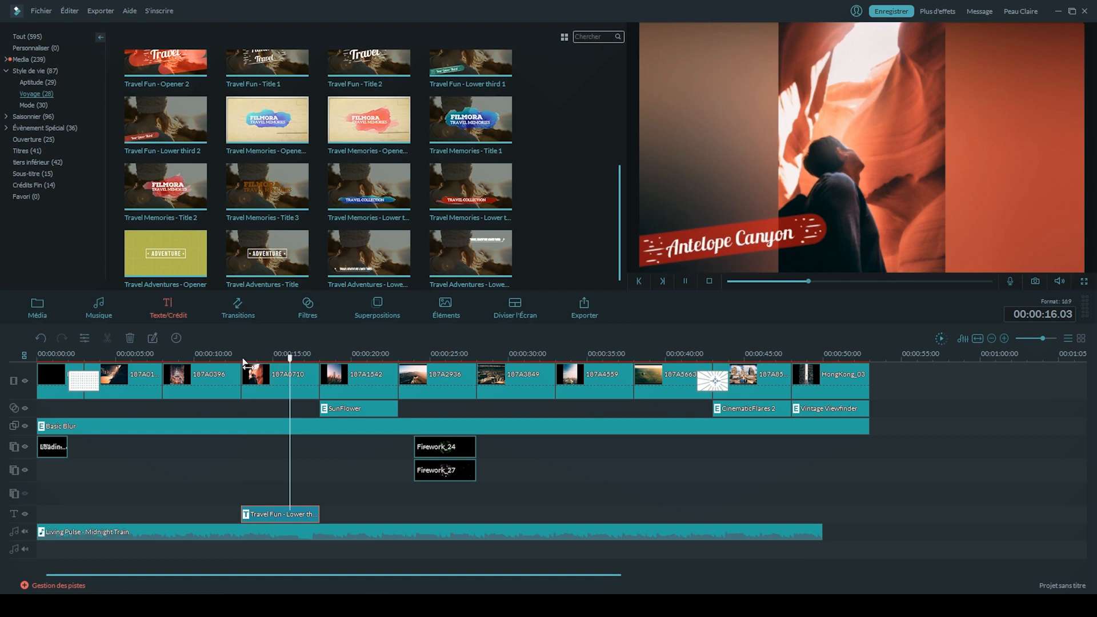